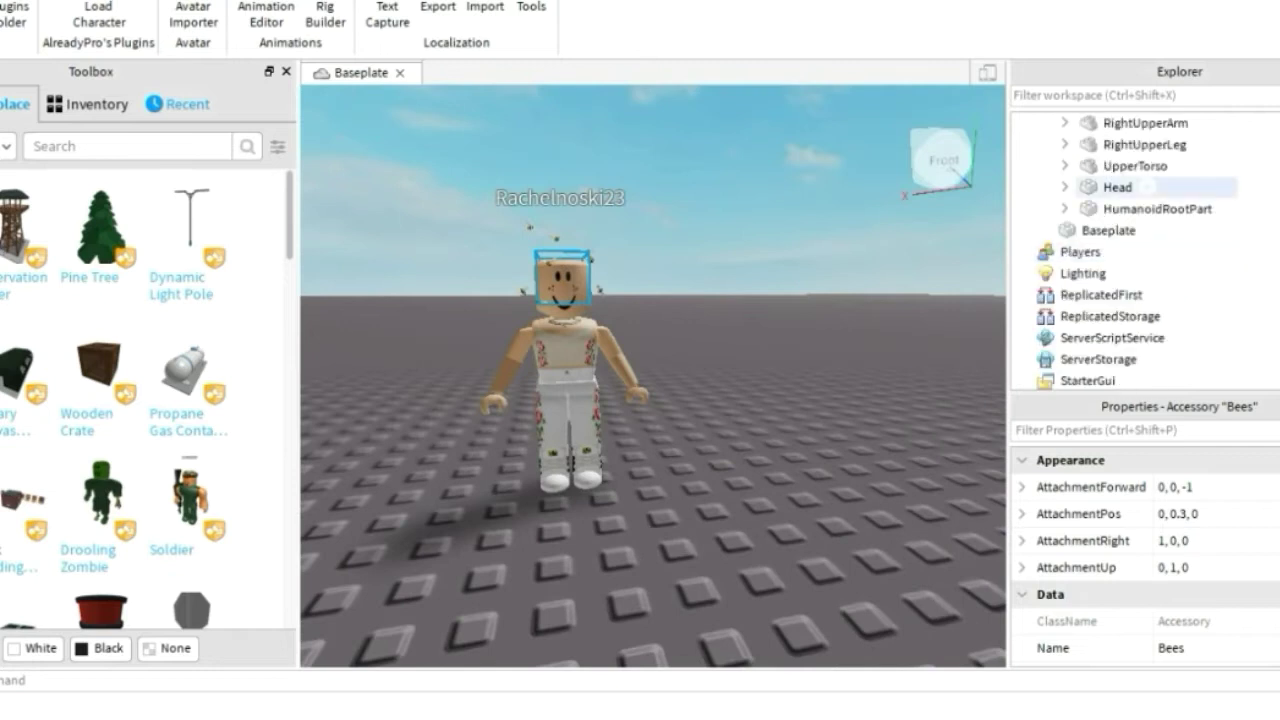
{"action": "left_click", "coordinate": [1137, 273]}
{"action": "left_click", "coordinate": [1190, 514]}
{"action": "scroll", "coordinate": [1145, 250], "scroll_direction": "up", "scroll_amount": 7}
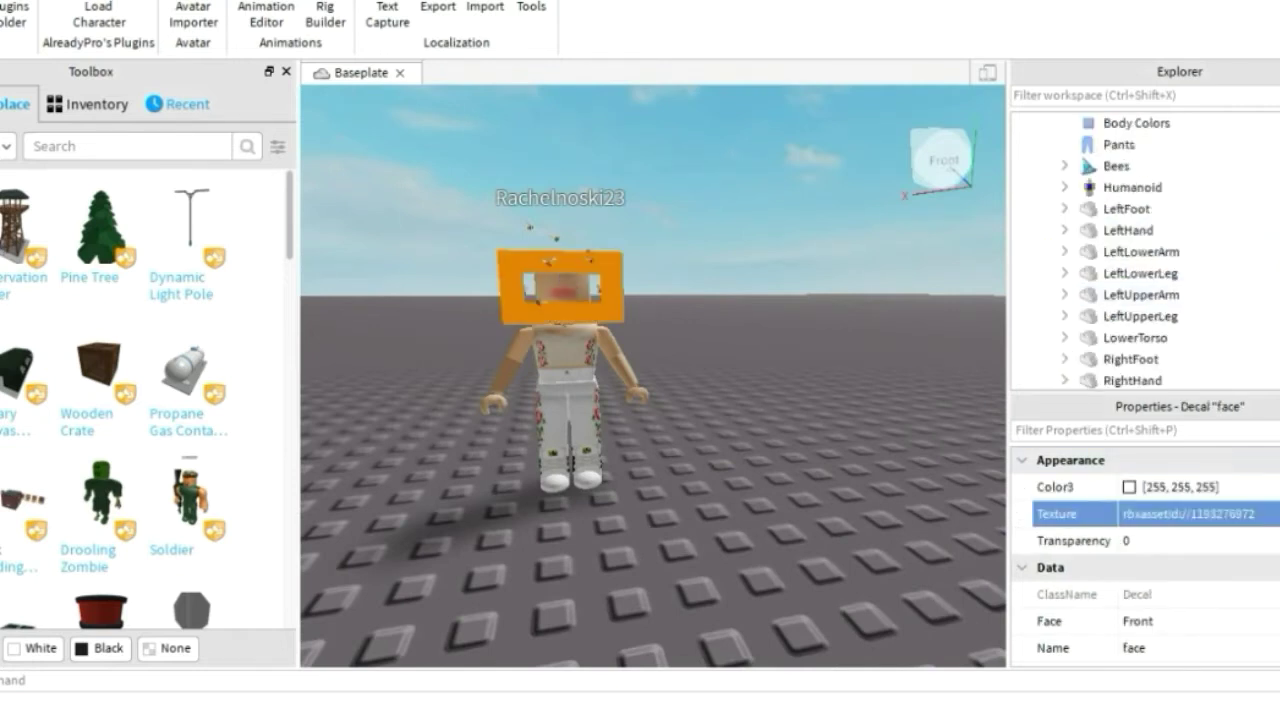
{"action": "scroll", "coordinate": [653, 300], "scroll_direction": "up", "scroll_amount": 5}
{"action": "right_click_drag", "start_coordinate": [720, 350], "coordinate": [760, 400]}
{"action": "left_click", "coordinate": [760, 400]}
Step: Search the toolbox for hair and insert the long straight grey-brown hair model
{"action": "left_click", "coordinate": [127, 147]}
{"action": "type", "text": "hair"}
{"action": "key", "text": "Return"}
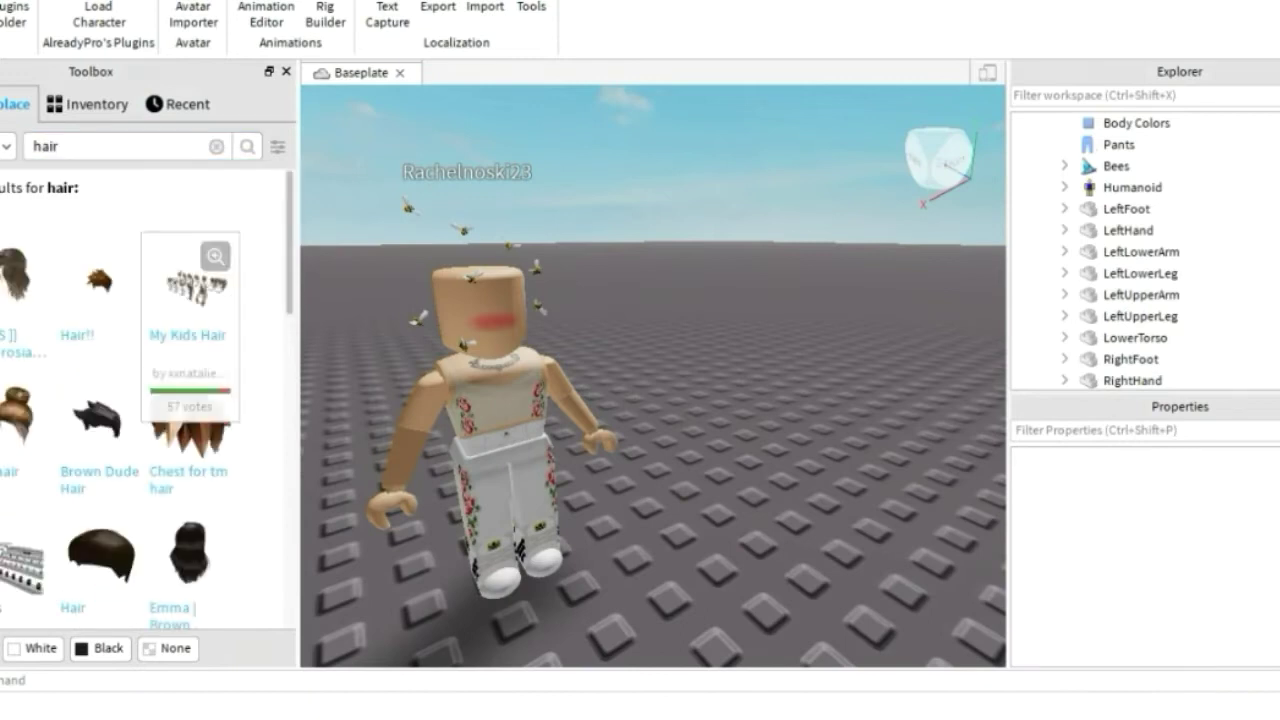
{"action": "scroll", "coordinate": [145, 400], "scroll_direction": "down", "scroll_amount": 10}
{"action": "scroll", "coordinate": [145, 400], "scroll_direction": "down", "scroll_amount": 3}
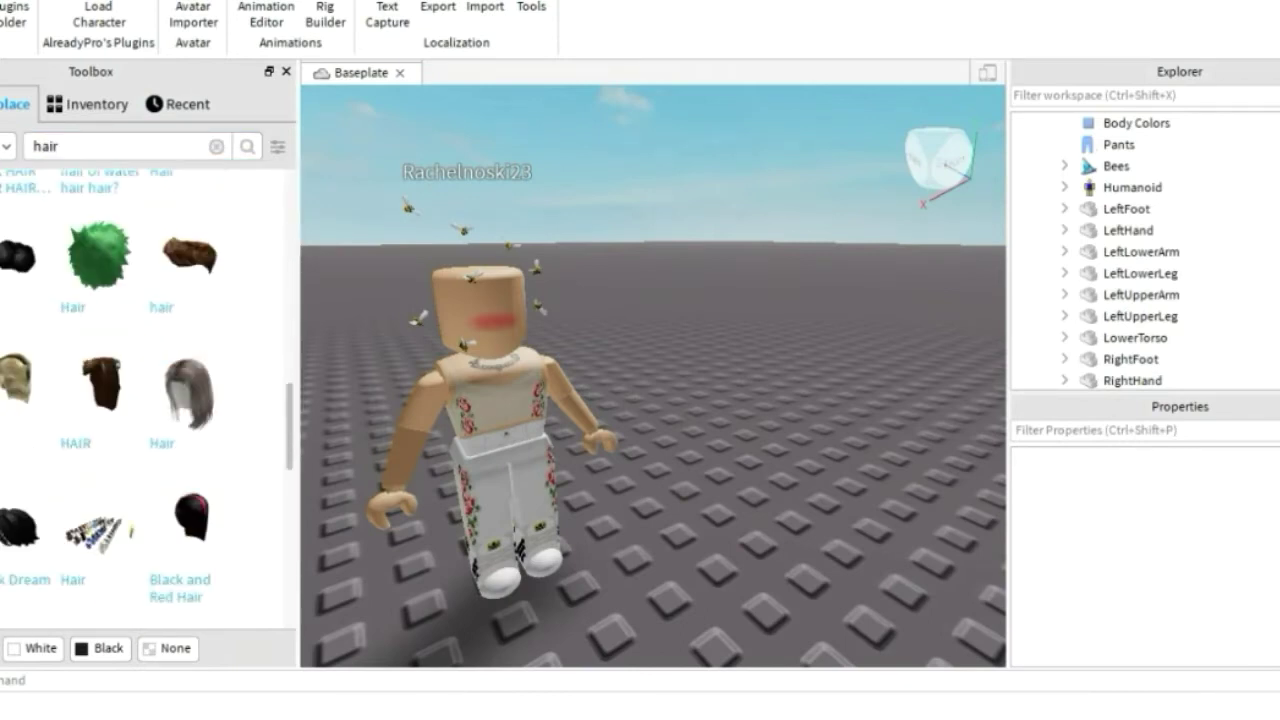
{"action": "left_click", "coordinate": [190, 275]}
Step: Delete the head part inside the inserted hair model, keeping only the hair
{"action": "left_click", "coordinate": [1043, 123]}
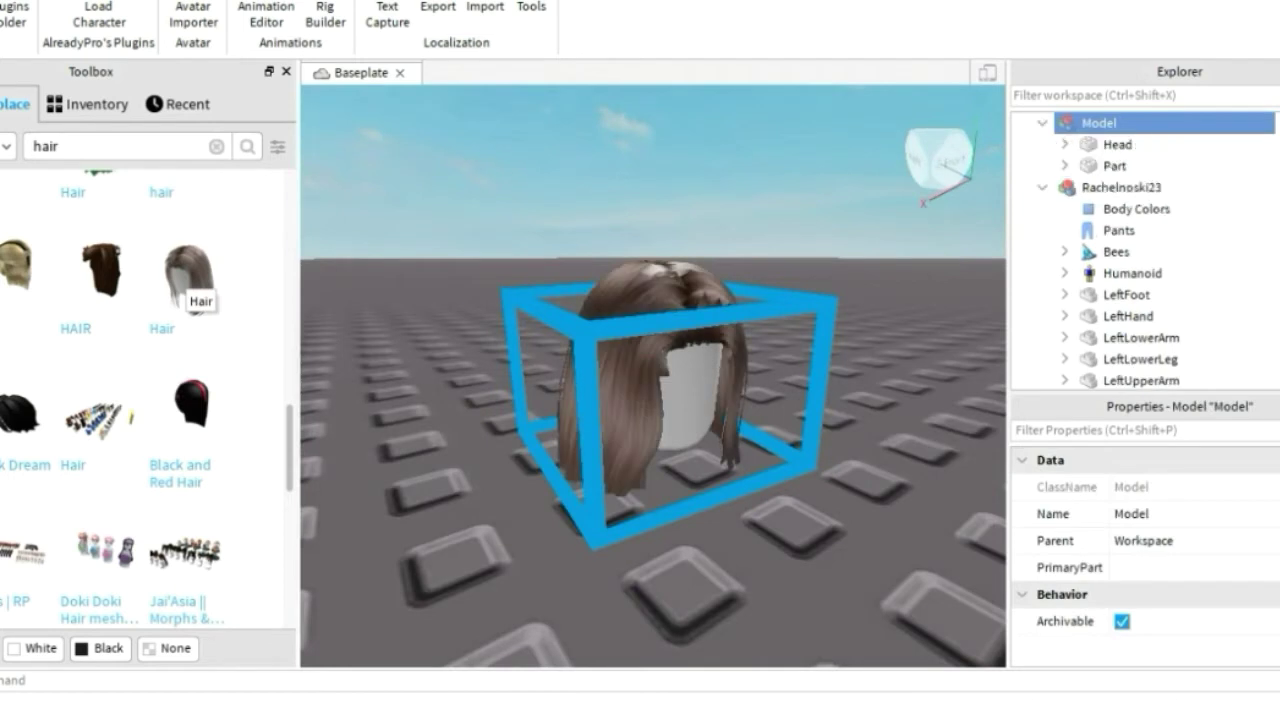
{"action": "left_click", "coordinate": [1119, 166]}
{"action": "key", "text": "Delete"}
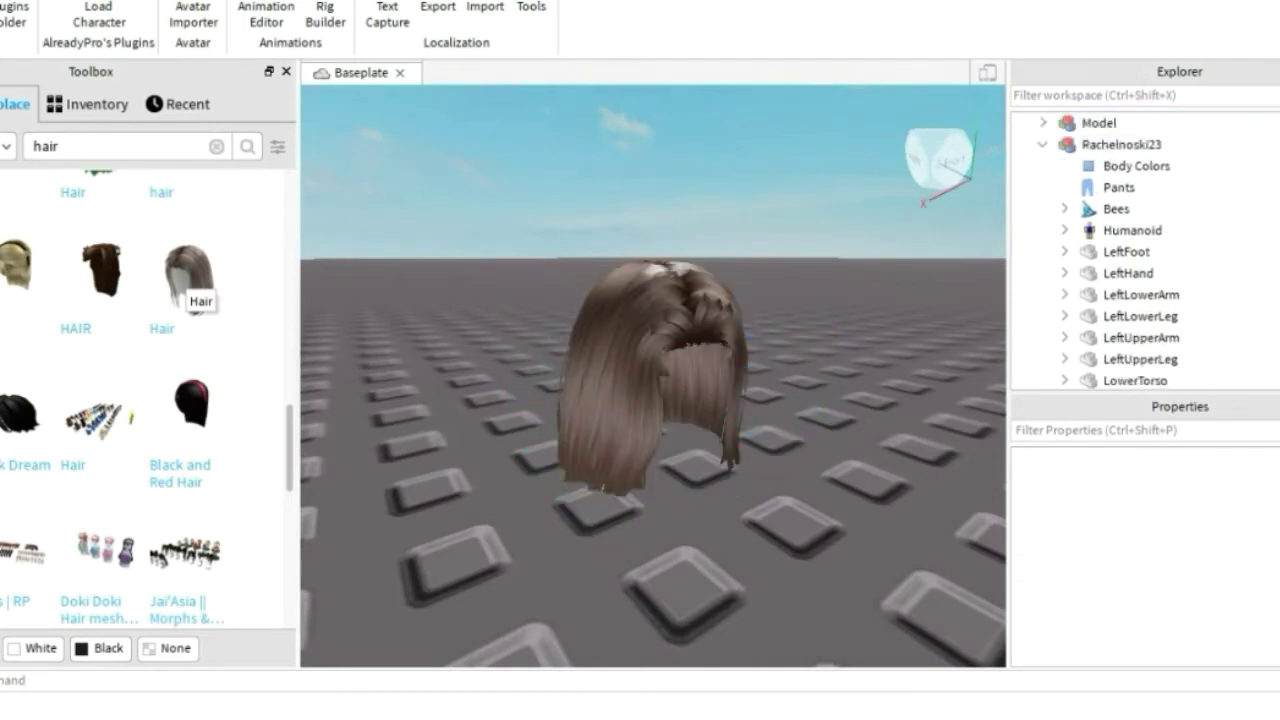
Step: Move the hair model across to the avatar and raise it to fit over the head
{"action": "left_click_drag", "start_coordinate": [885, 322], "coordinate": [748, 408]}
{"action": "left_click", "coordinate": [10, 0]}
{"action": "left_click", "coordinate": [132, 10]}
{"action": "left_click_drag", "start_coordinate": [600, 388], "coordinate": [479, 376]}
{"action": "mouse_move", "coordinate": [640, 430]}
{"action": "right_mouse_down"}
{"action": "mouse_move", "coordinate": [560, 490]}
{"action": "mouse_move", "coordinate": [650, 420]}
{"action": "right_mouse_up"}
{"action": "left_click_drag", "start_coordinate": [648, 250], "coordinate": [643, 108]}
{"action": "right_click_drag", "start_coordinate": [643, 300], "coordinate": [643, 240]}
{"action": "scroll", "coordinate": [643, 300], "scroll_direction": "up", "scroll_amount": 4}
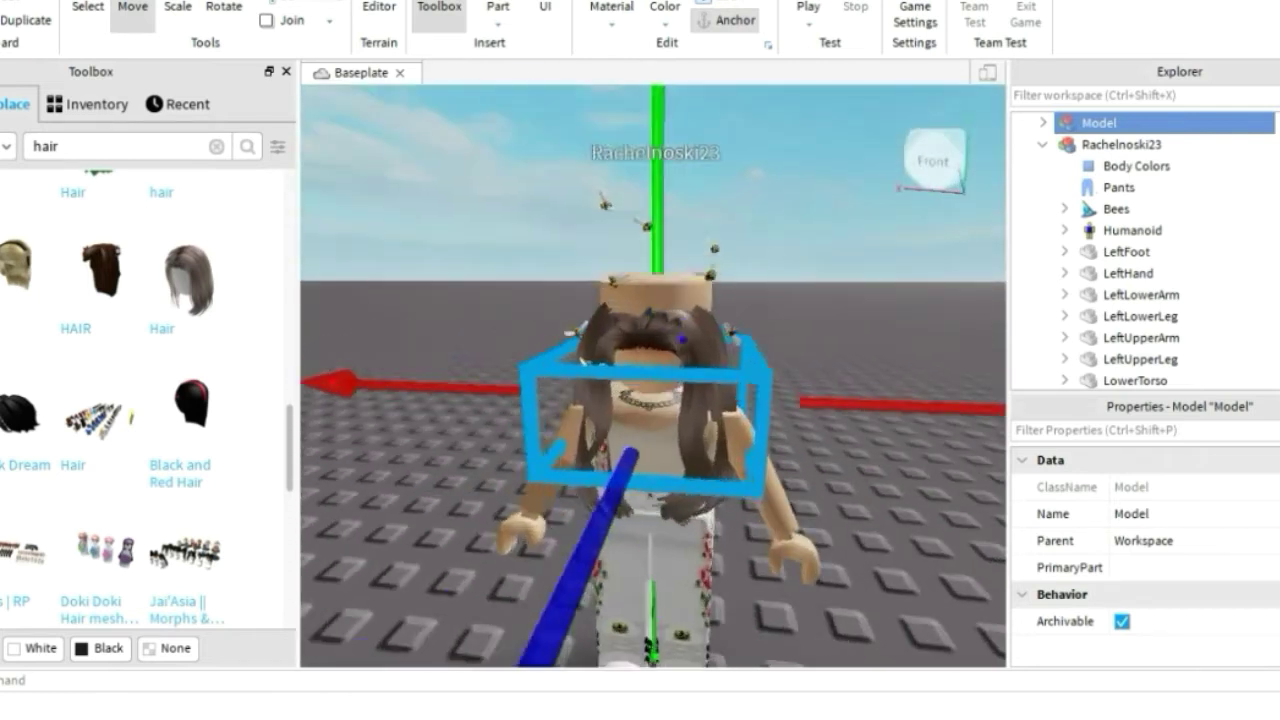
{"action": "left_click_drag", "start_coordinate": [657, 200], "coordinate": [656, 138]}
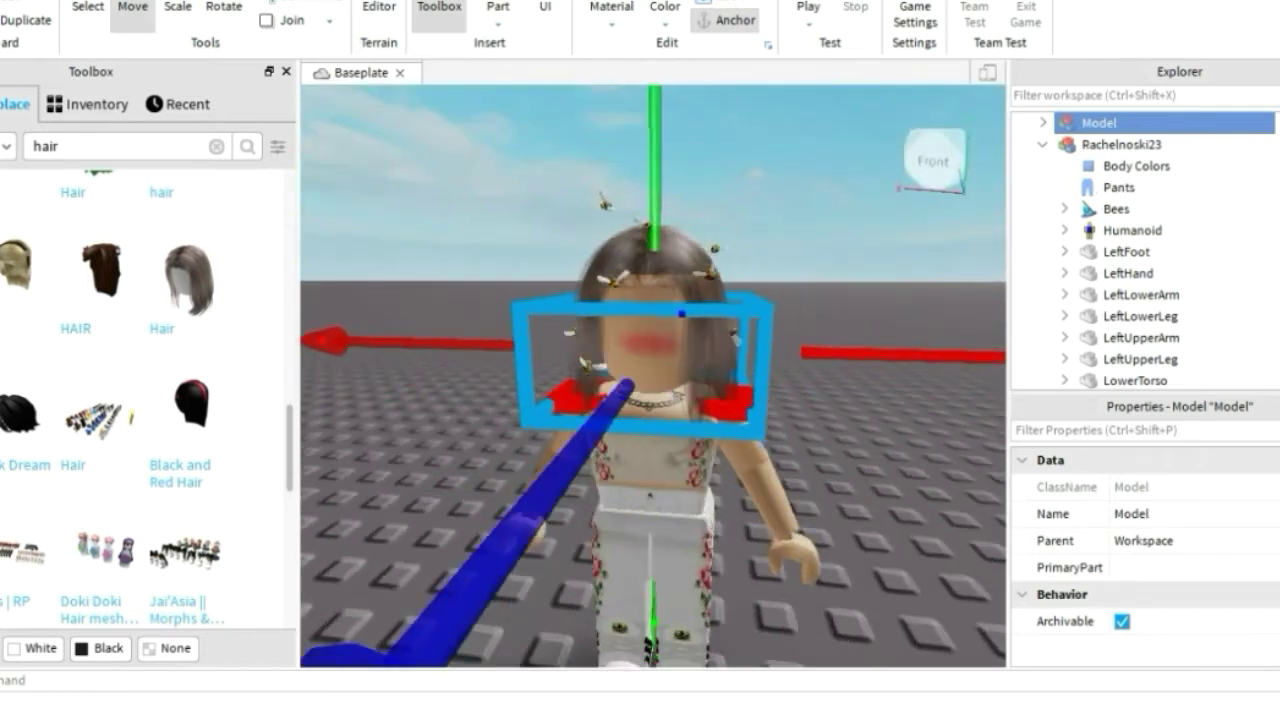
{"action": "right_click_drag", "start_coordinate": [656, 300], "coordinate": [590, 310]}
{"action": "scroll", "coordinate": [590, 310], "scroll_direction": "up", "scroll_amount": 4}
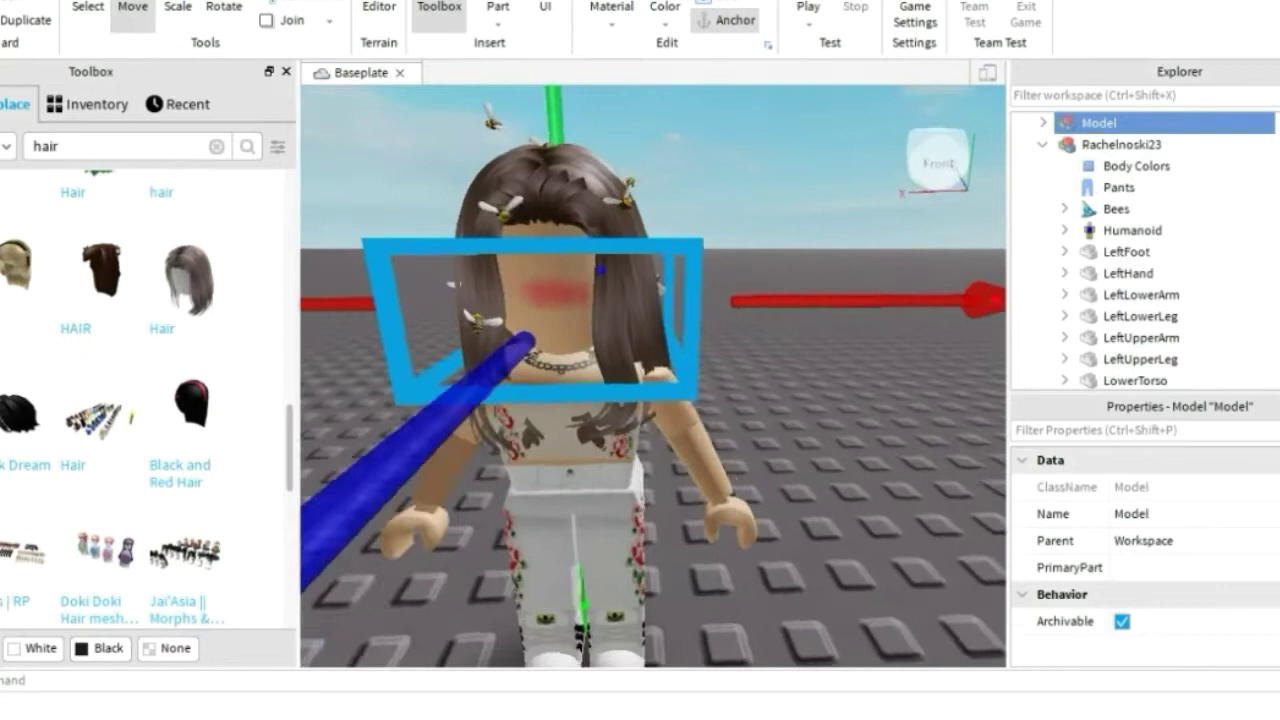
Step: Delete the grey-brown hair model and search the toolbox for wig
{"action": "scroll", "coordinate": [590, 310], "scroll_direction": "down", "scroll_amount": 4}
{"action": "key", "text": "Delete"}
{"action": "scroll", "coordinate": [190, 250], "scroll_direction": "down", "scroll_amount": 10}
{"action": "scroll", "coordinate": [190, 350], "scroll_direction": "down", "scroll_amount": 10}
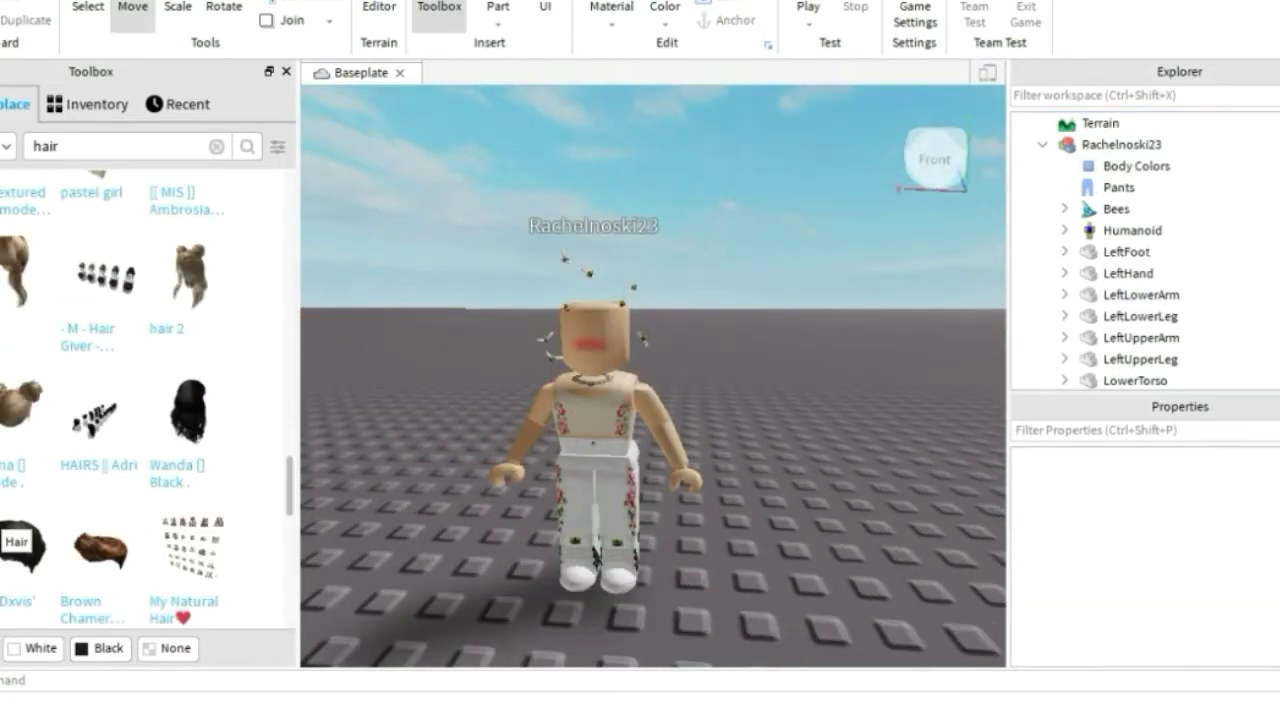
{"action": "scroll", "coordinate": [190, 420], "scroll_direction": "down", "scroll_amount": 10}
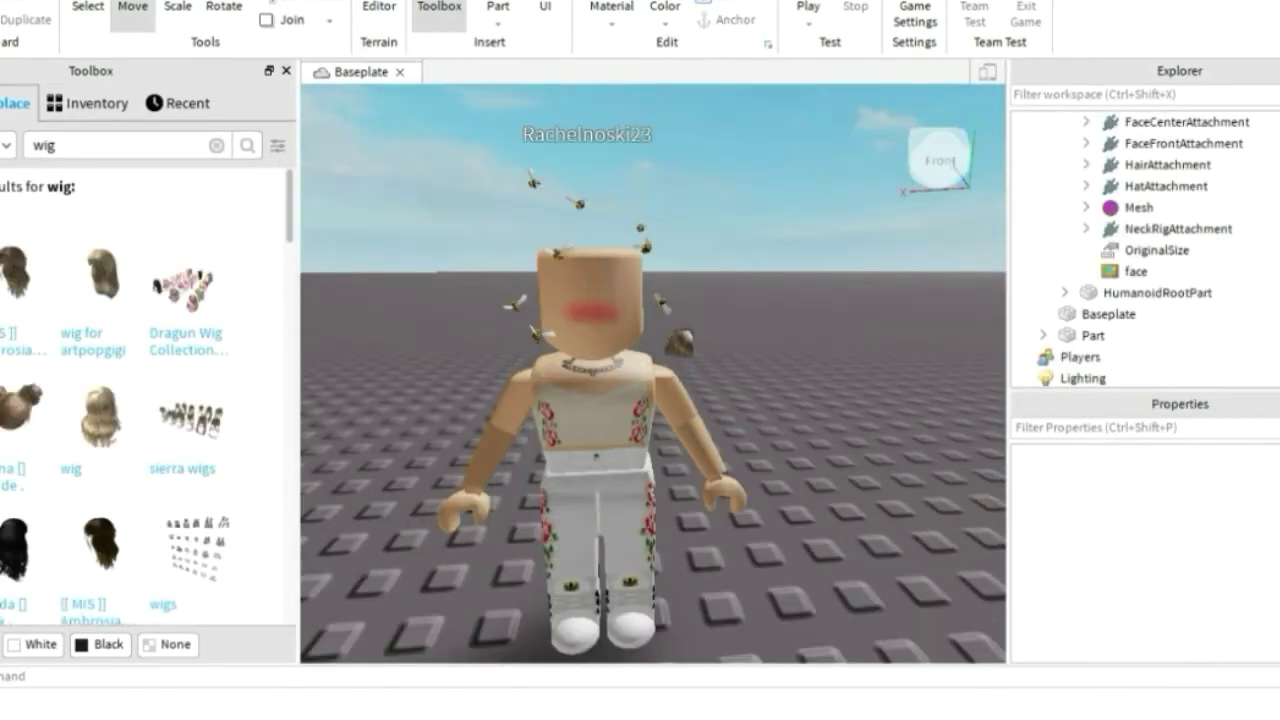
Step: Insert the long wavy brown wig and delete the small leftover part beside the avatar
{"action": "left_click", "coordinate": [12, 264]}
{"action": "left_click_drag", "start_coordinate": [652, 145], "coordinate": [652, 330]}
{"action": "right_click_drag", "start_coordinate": [620, 300], "coordinate": [740, 400]}
{"action": "left_click", "coordinate": [963, 366]}
{"action": "key", "text": "Delete"}
Step: Rotate the brown wig so that it faces the same way as the avatar
{"action": "left_click", "coordinate": [645, 370]}
{"action": "left_click", "coordinate": [224, 8]}
{"action": "left_click_drag", "start_coordinate": [476, 300], "coordinate": [998, 582]}
{"action": "right_click_drag", "start_coordinate": [780, 400], "coordinate": [520, 320]}
Step: Move the brown wig onto the avatar's head, aligning its height and sideways position
{"action": "left_click", "coordinate": [132, 8]}
{"action": "left_click_drag", "start_coordinate": [470, 130], "coordinate": [471, 310]}
{"action": "right_click_drag", "start_coordinate": [620, 320], "coordinate": [740, 460]}
{"action": "right_click_drag", "start_coordinate": [740, 400], "coordinate": [480, 265]}
{"action": "left_click_drag", "start_coordinate": [895, 368], "coordinate": [840, 371]}
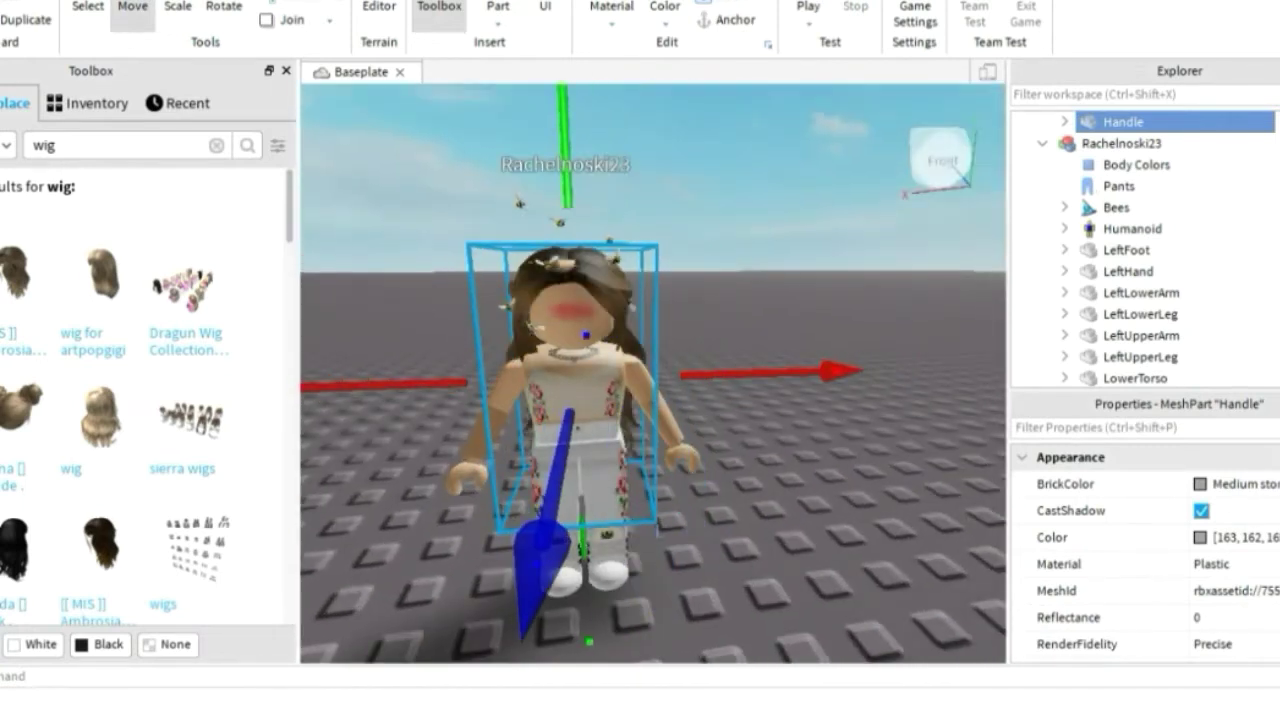
{"action": "left_click_drag", "start_coordinate": [566, 192], "coordinate": [565, 178]}
{"action": "scroll", "coordinate": [600, 190], "scroll_direction": "up", "scroll_amount": 1}
Step: Delete the Bees accessory from the avatar
{"action": "left_click", "coordinate": [1120, 207]}
{"action": "key", "text": "Delete"}
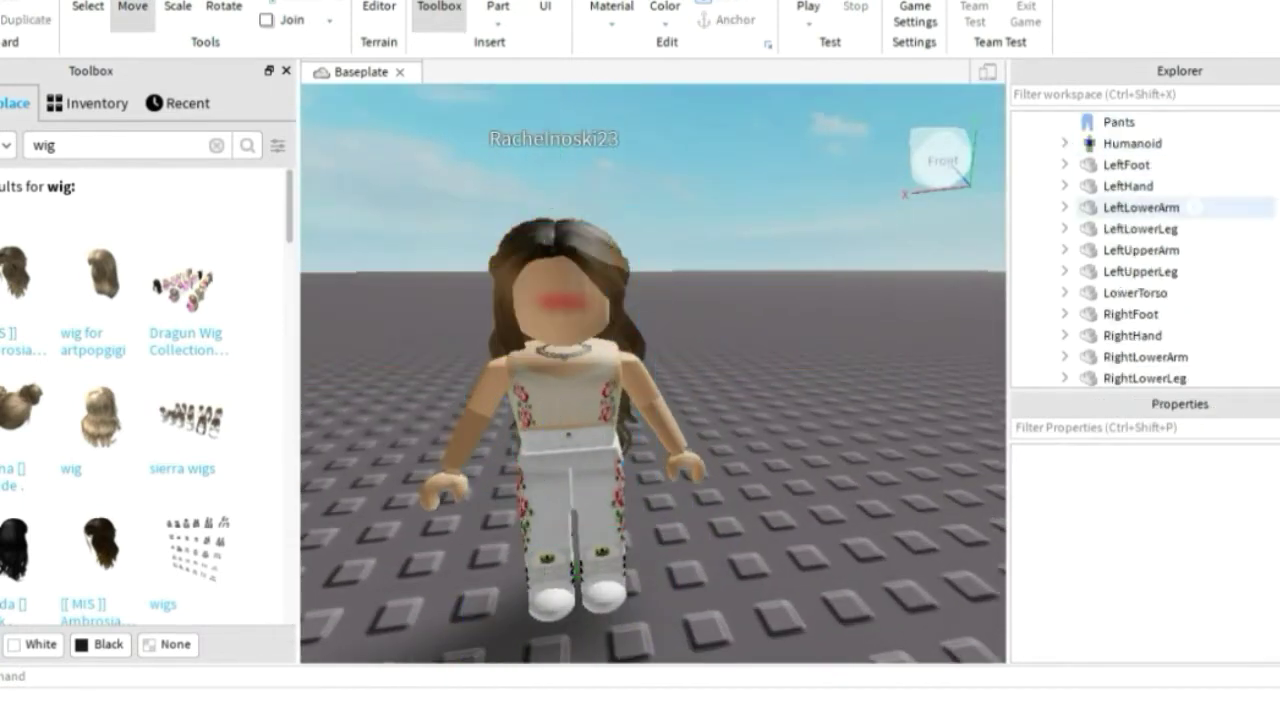
{"action": "right_click_drag", "start_coordinate": [700, 330], "coordinate": [640, 330]}
Step: Nudge the brown wig sideways to centre it on the avatar's head
{"action": "left_click", "coordinate": [632, 300]}
{"action": "left_click_drag", "start_coordinate": [912, 366], "coordinate": [932, 368]}
{"action": "scroll", "coordinate": [1150, 270], "scroll_direction": "up", "scroll_amount": 1}
{"action": "left_click", "coordinate": [1110, 186]}
{"action": "right_click_drag", "start_coordinate": [620, 330], "coordinate": [598, 352]}
{"action": "scroll", "coordinate": [560, 340], "scroll_direction": "up", "scroll_amount": 3}
{"action": "scroll", "coordinate": [600, 340], "scroll_direction": "down", "scroll_amount": 4}
Step: Search the toolbox for pith helmet and insert the beige pith helmet
{"action": "left_click", "coordinate": [216, 146]}
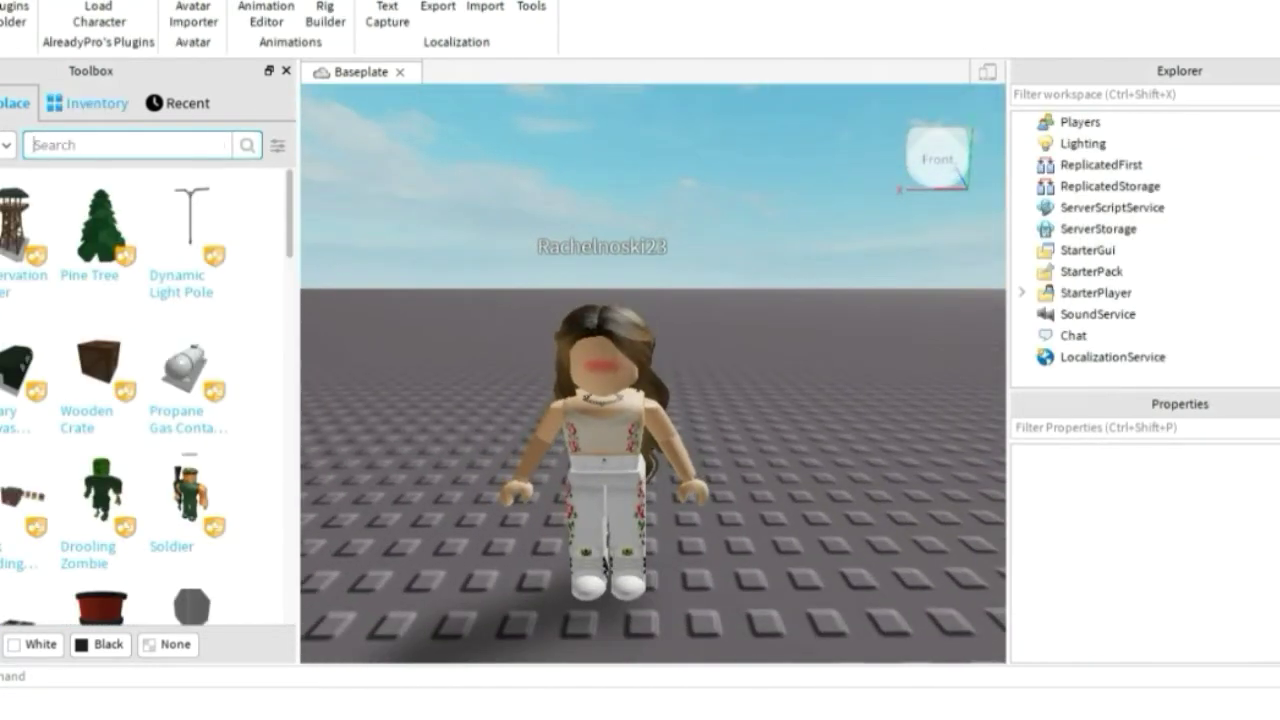
{"action": "type", "text": "lmet"}
{"action": "key", "text": "Return"}
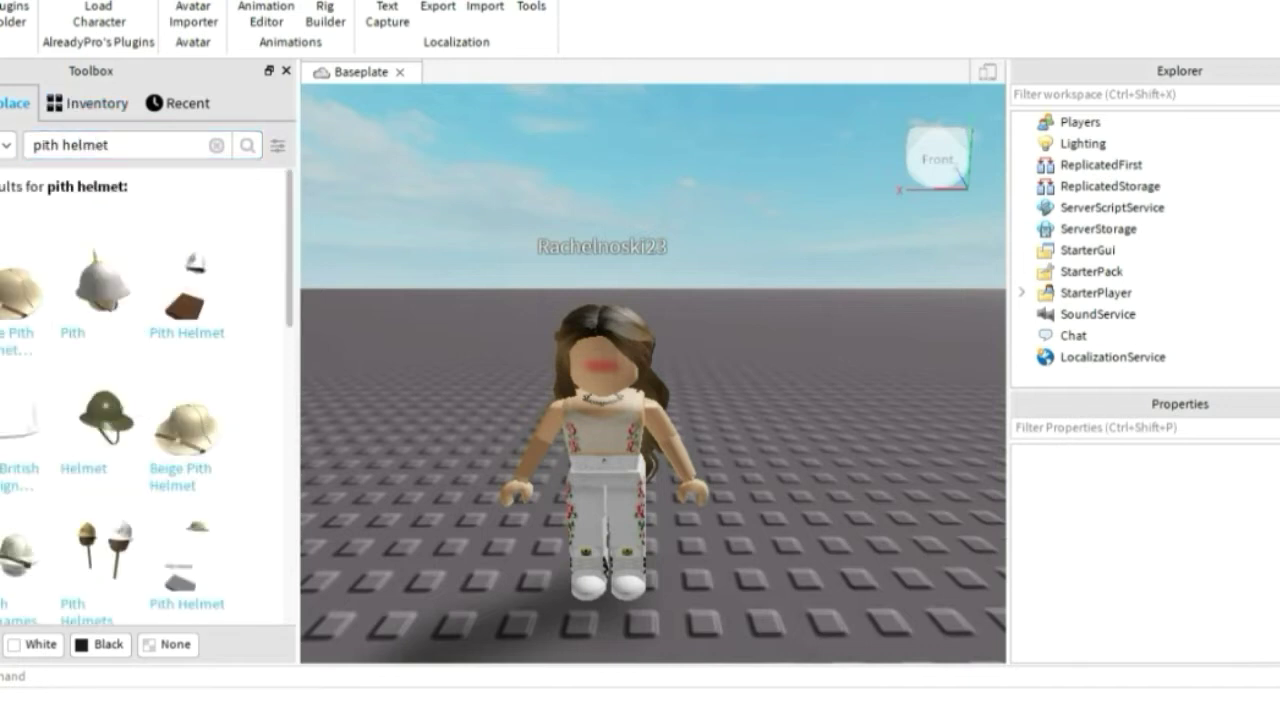
{"action": "left_click", "coordinate": [20, 280]}
Step: Align the beige pith helmet with the avatar's head and raise it on top of the wig
{"action": "right_click_drag", "start_coordinate": [760, 380], "coordinate": [380, 450]}
{"action": "left_click_drag", "start_coordinate": [950, 396], "coordinate": [940, 397]}
{"action": "right_click_drag", "start_coordinate": [640, 420], "coordinate": [850, 385]}
{"action": "left_click_drag", "start_coordinate": [893, 396], "coordinate": [900, 395]}
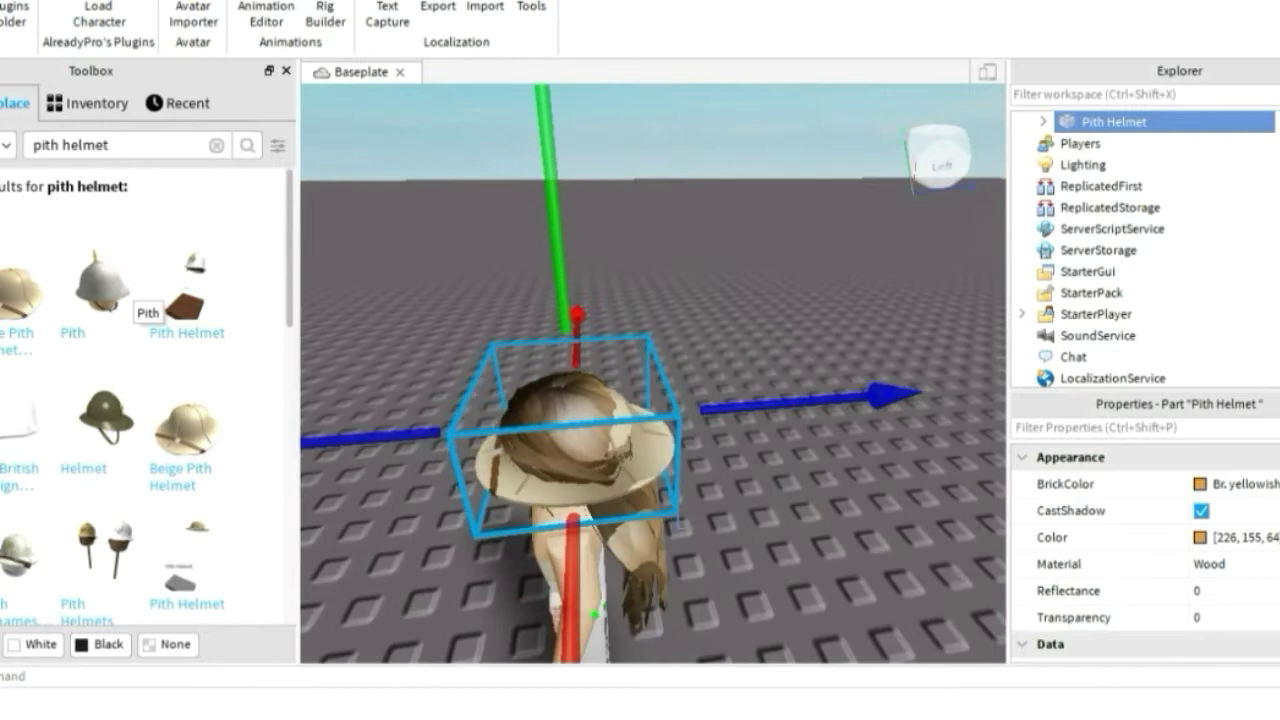
{"action": "left_click_drag", "start_coordinate": [556, 210], "coordinate": [553, 175]}
{"action": "right_click_drag", "start_coordinate": [640, 380], "coordinate": [440, 325]}
{"action": "left_click_drag", "start_coordinate": [900, 177], "coordinate": [906, 177]}
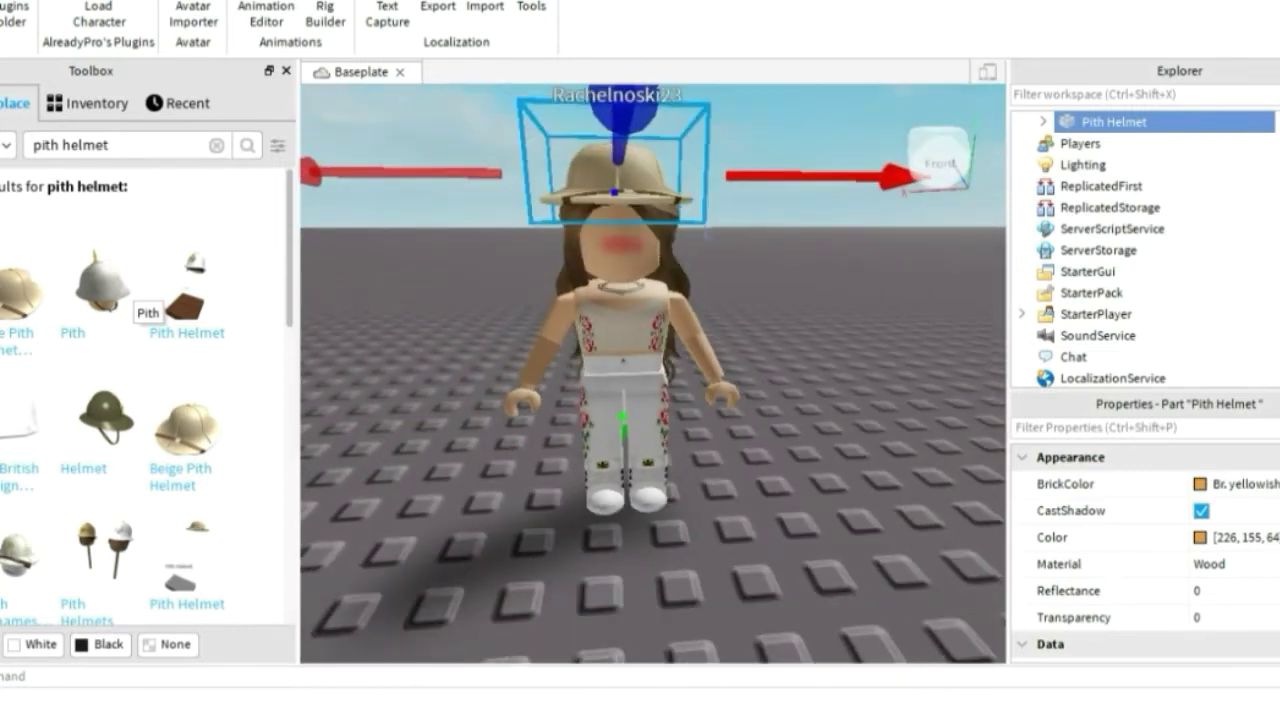
Step: Delete the beige pith helmet and insert the Pith Helmet fixed model instead
{"action": "right_click_drag", "start_coordinate": [700, 330], "coordinate": [810, 400]}
{"action": "right_click_drag", "start_coordinate": [700, 400], "coordinate": [680, 320]}
{"action": "scroll", "coordinate": [150, 300], "scroll_direction": "down", "scroll_amount": 5}
{"action": "key", "text": "Delete"}
{"action": "left_click", "coordinate": [190, 266]}
Step: Rotate the newly inserted tan pith helmet to match the avatar's orientation
{"action": "right_click_drag", "start_coordinate": [600, 400], "coordinate": [900, 430]}
{"action": "left_click", "coordinate": [223, 8]}
{"action": "left_click_drag", "start_coordinate": [760, 195], "coordinate": [885, 268]}
Step: Move the tan pith helmet onto the avatar's head and lower it over the wig
{"action": "key", "text": "ctrl+2"}
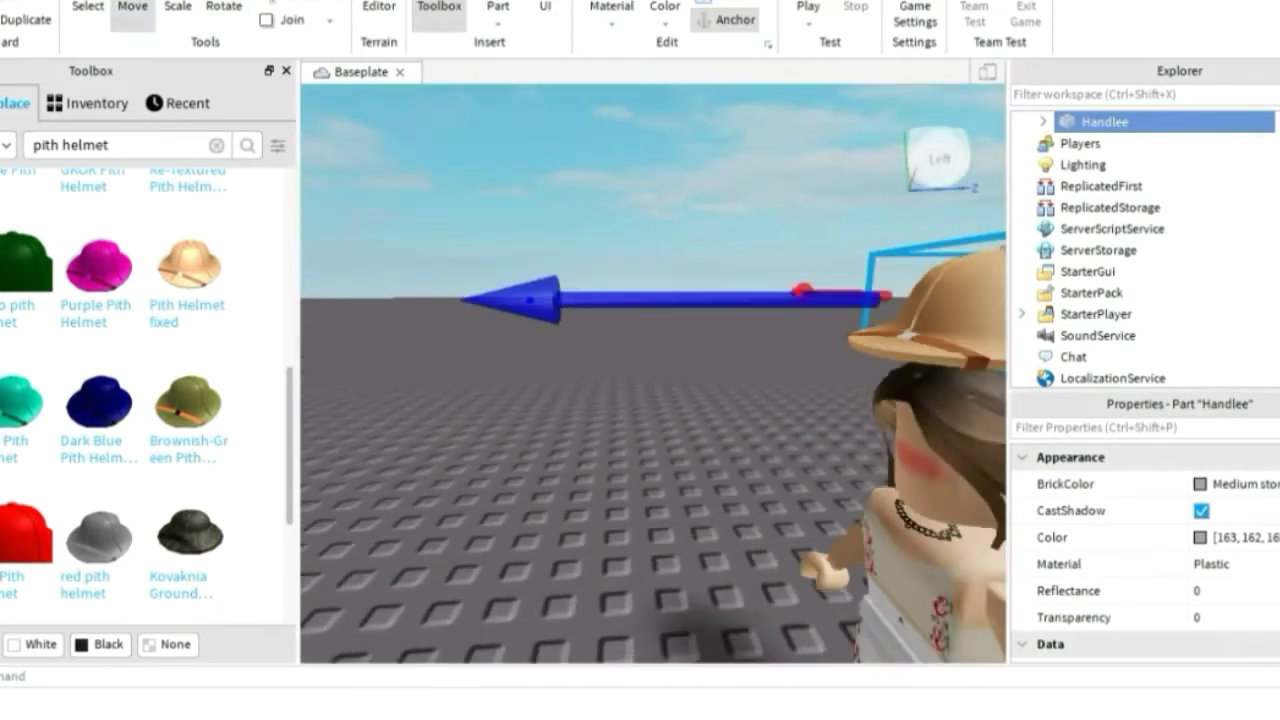
{"action": "right_click_drag", "start_coordinate": [640, 400], "coordinate": [630, 300]}
{"action": "left_click_drag", "start_coordinate": [562, 170], "coordinate": [562, 152]}
{"action": "key", "text": "a"}
{"action": "key", "text": "s"}
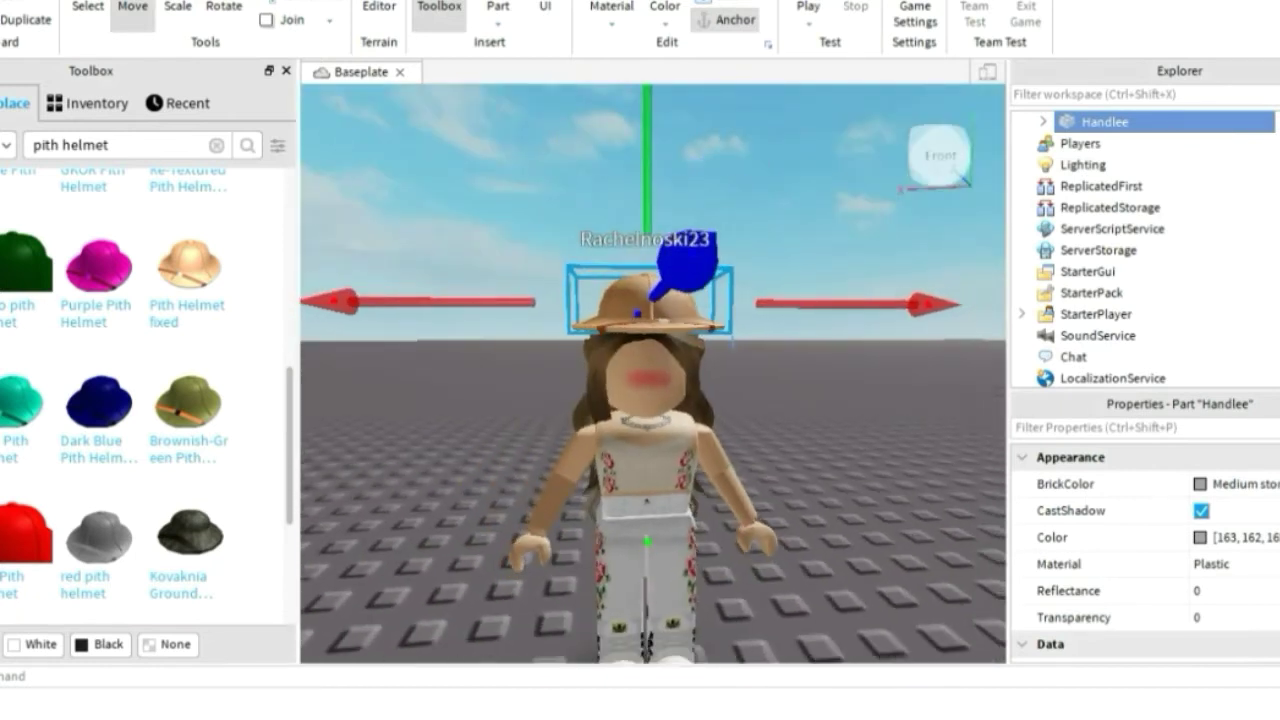
{"action": "left_click_drag", "start_coordinate": [688, 260], "coordinate": [694, 252]}
{"action": "left_click_drag", "start_coordinate": [648, 190], "coordinate": [648, 207]}
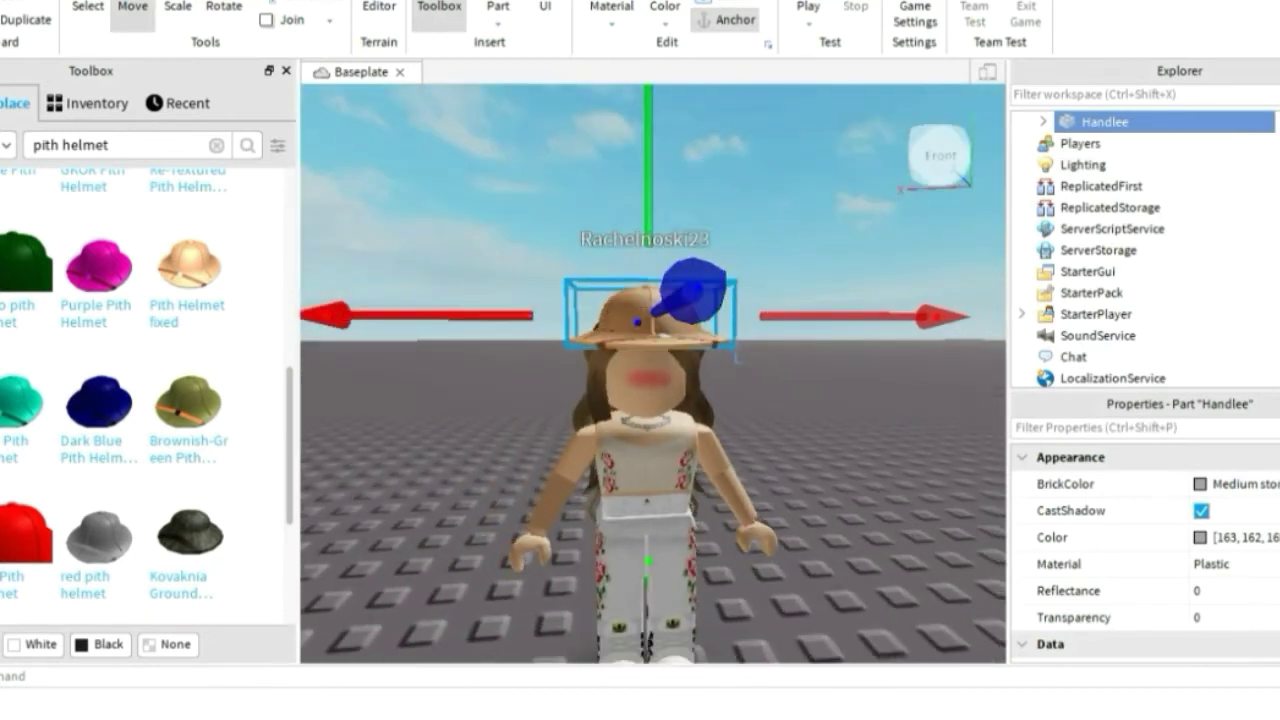
Step: Lift the tan pith helmet slightly and delete it from the scene
{"action": "scroll", "coordinate": [648, 210], "scroll_direction": "down", "scroll_amount": 2}
{"action": "right_click_drag", "start_coordinate": [648, 210], "coordinate": [634, 213]}
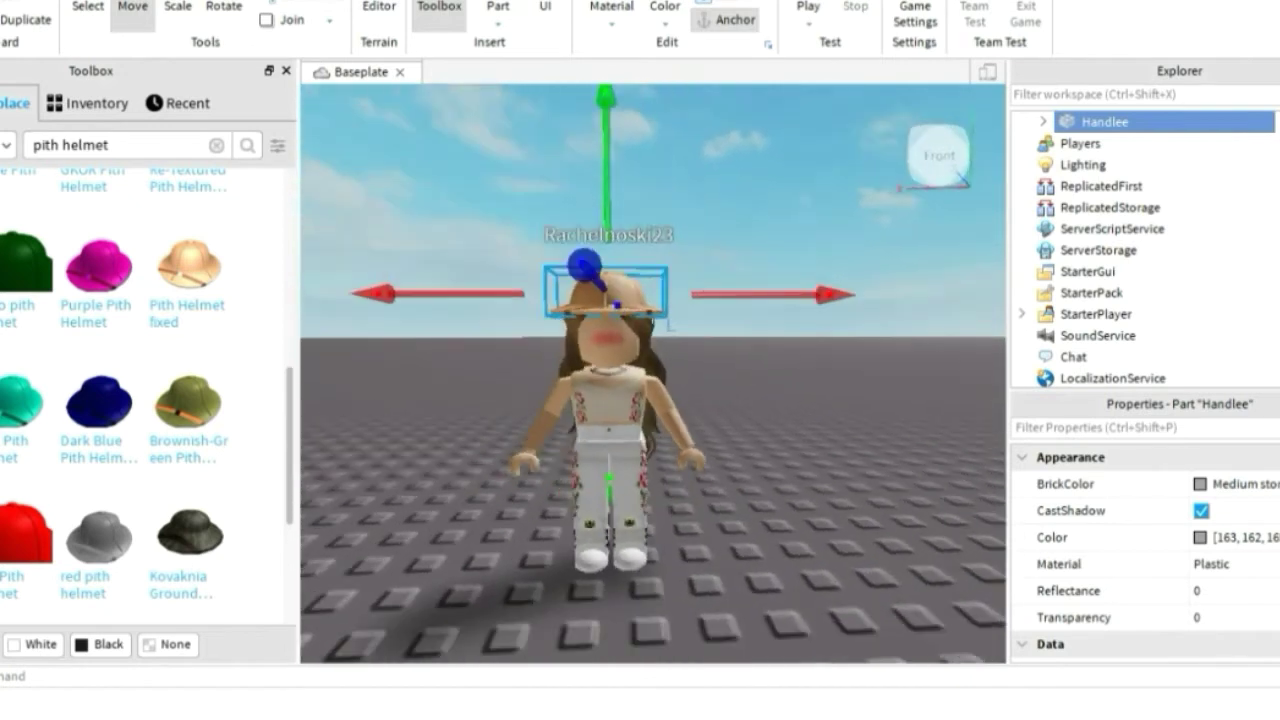
{"action": "left_click", "coordinate": [640, 200]}
{"action": "left_click", "coordinate": [607, 285]}
{"action": "left_click_drag", "start_coordinate": [607, 98], "coordinate": [607, 89]}
{"action": "key", "text": "Delete"}
Step: Select the wig's Hat object together with the avatar model and export them as an OBJ file named vid
{"action": "scroll", "coordinate": [1110, 228], "scroll_direction": "up", "scroll_amount": 10}
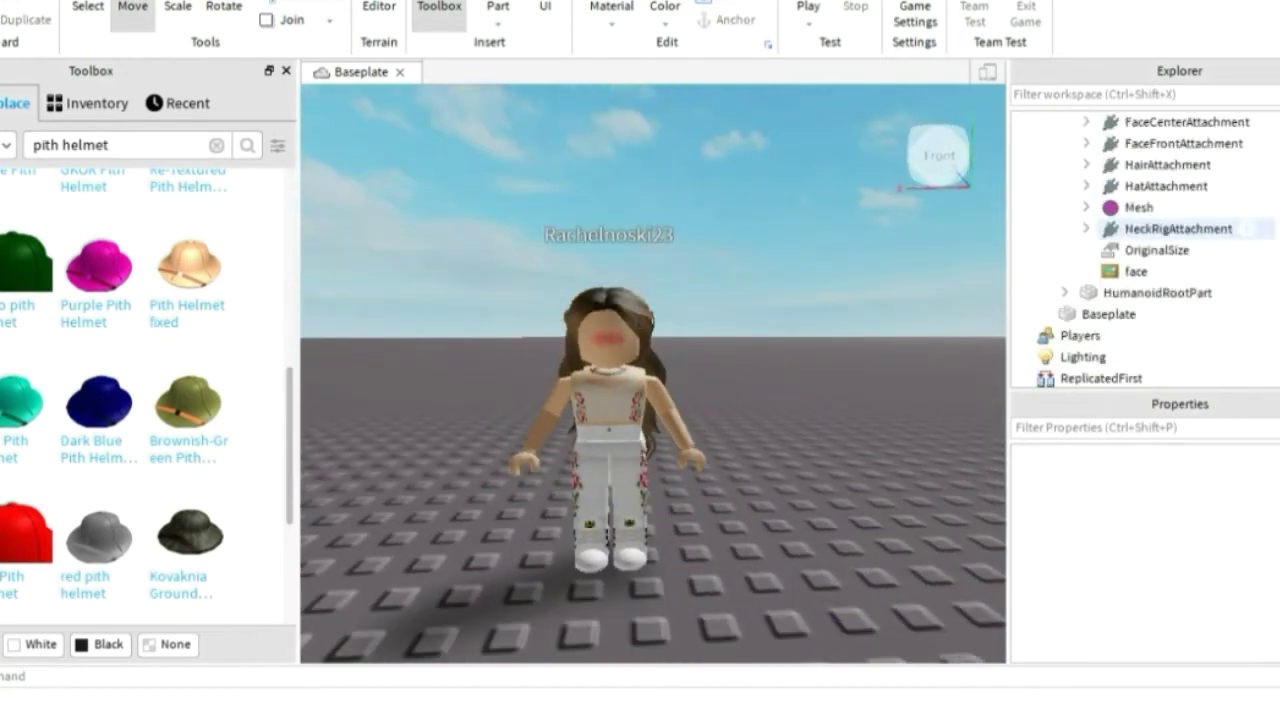
{"action": "left_click", "coordinate": [1043, 228]}
{"action": "left_click", "coordinate": [1092, 208]}
{"action": "left_click", "coordinate": [1120, 229], "text": "ctrl"}
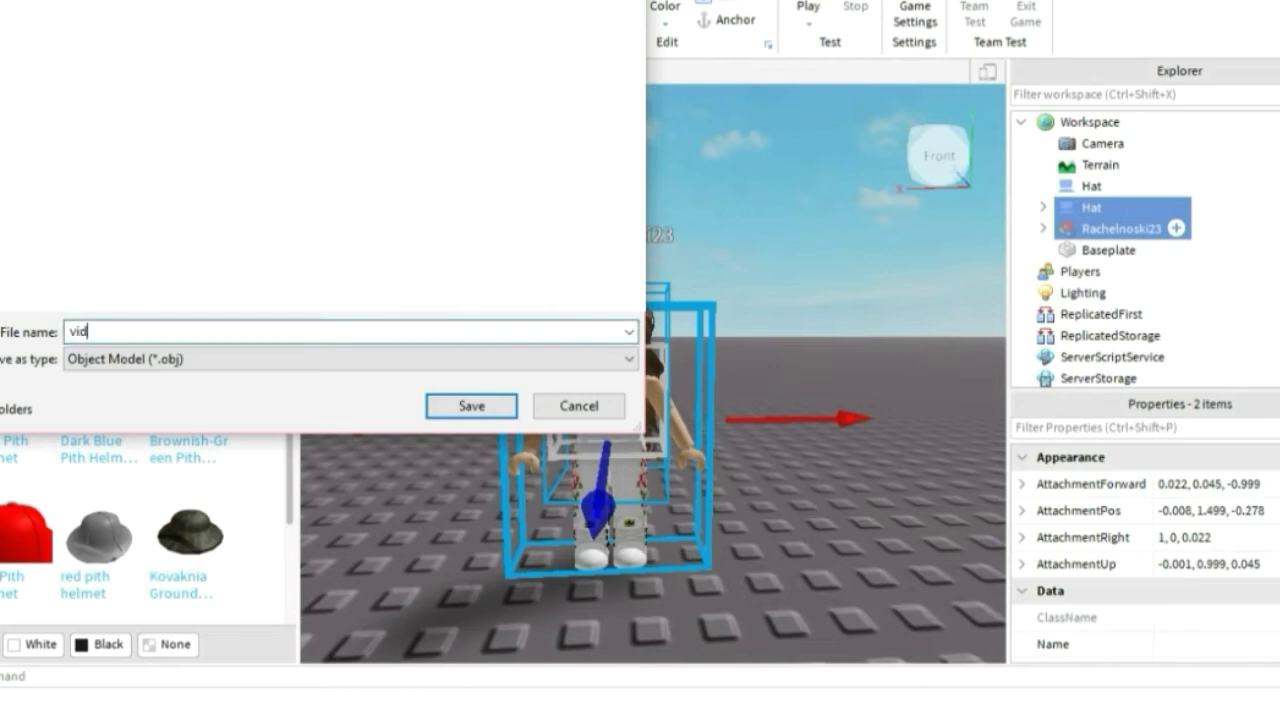
{"action": "key", "text": "Return"}
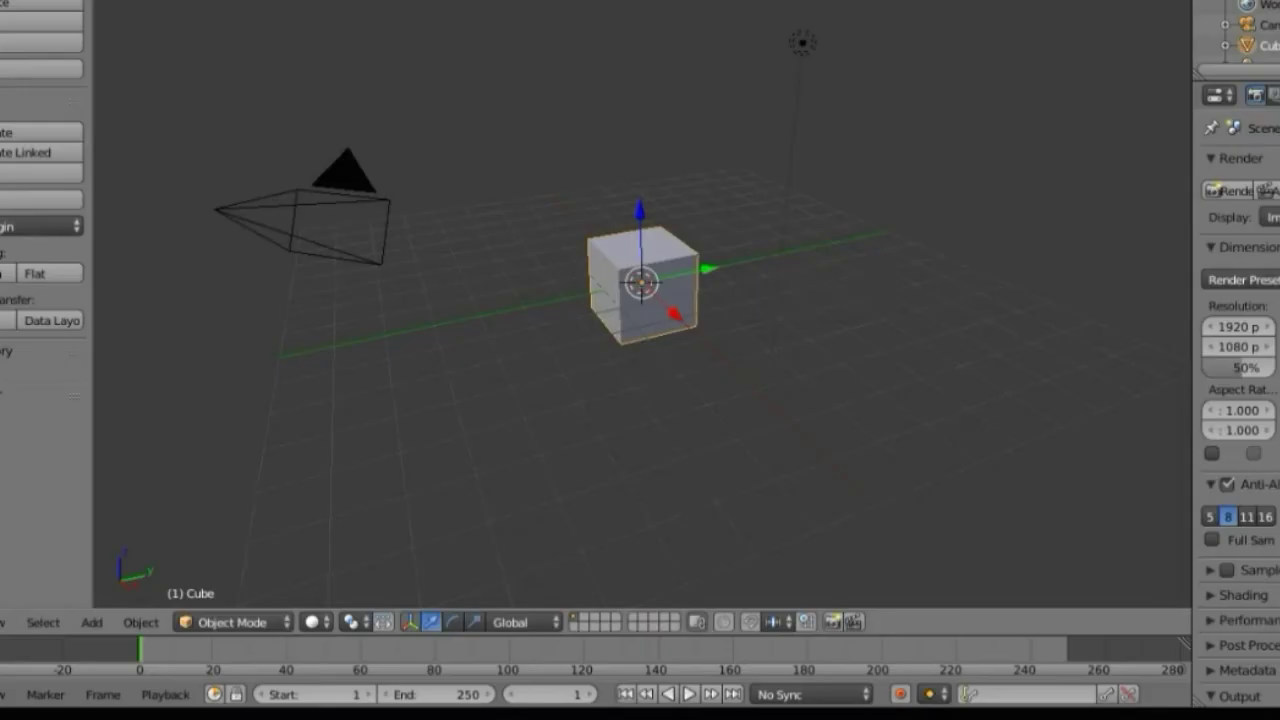
Step: Switch to Blender, delete the default cube and import the avatar as a Wavefront OBJ
{"action": "left_click", "coordinate": [795, 300]}
{"action": "left_click", "coordinate": [15, 3]}
{"action": "mouse_move", "coordinate": [60, 341]}
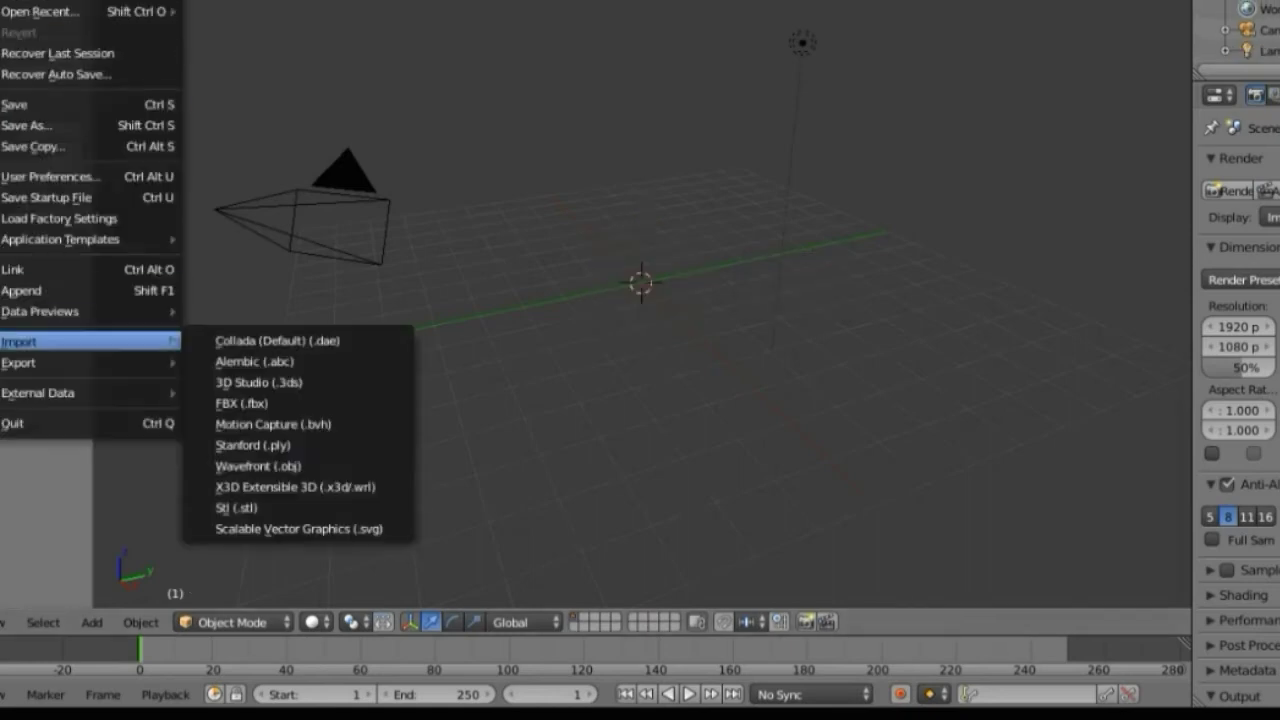
{"action": "left_click", "coordinate": [258, 466]}
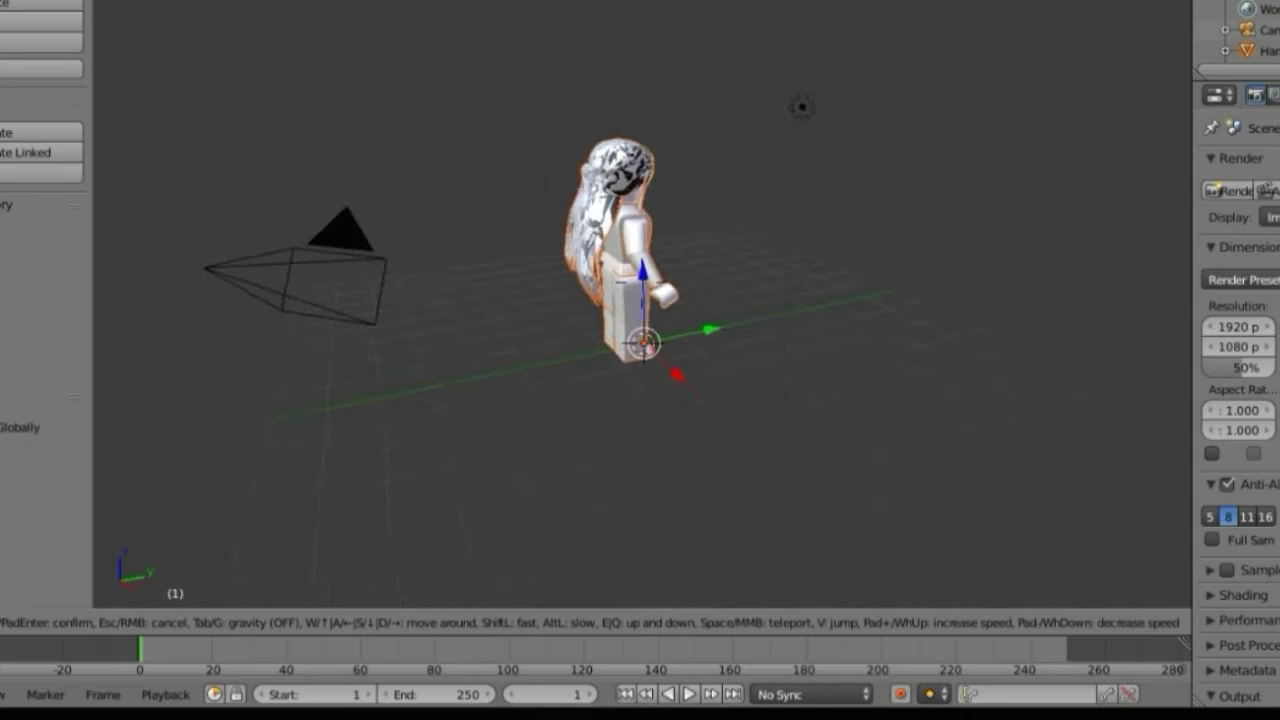
Step: Inspect the imported avatar up close and import its Wavefront OBJ file again
{"action": "key", "text": "w"}
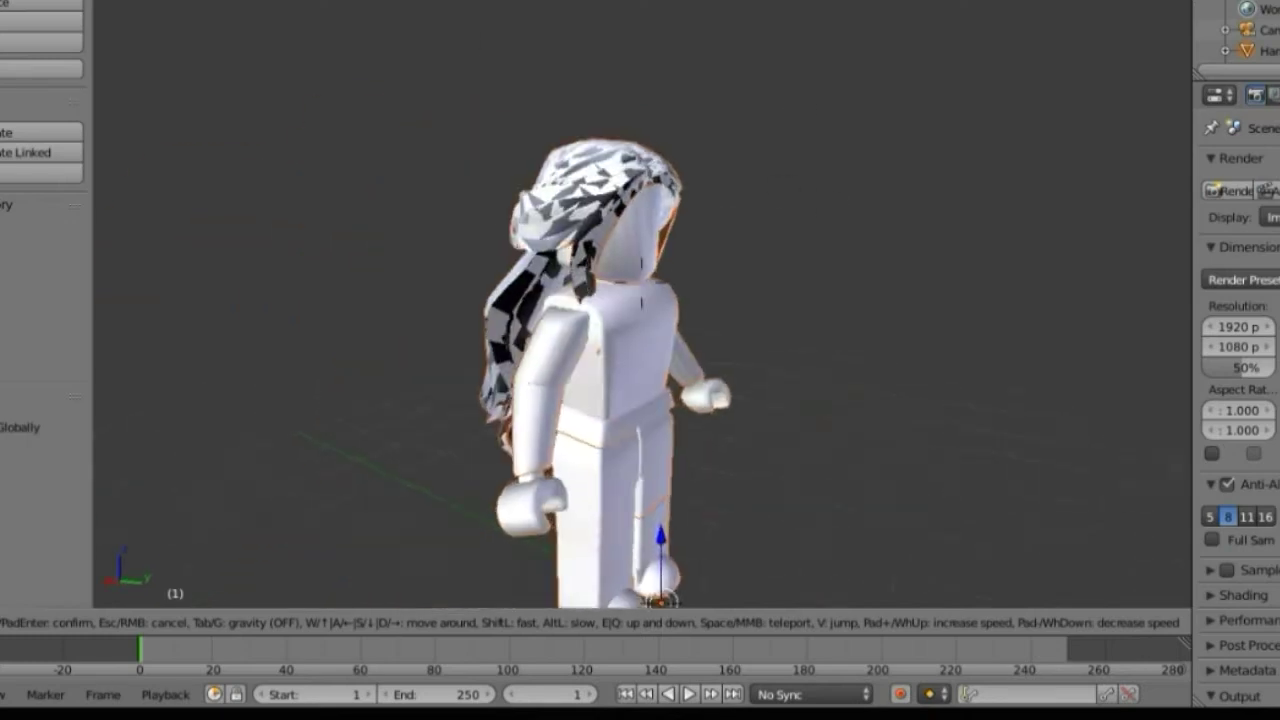
{"action": "key", "text": "Return"}
{"action": "left_click", "coordinate": [15, 3]}
{"action": "mouse_move", "coordinate": [60, 342]}
{"action": "left_click", "coordinate": [258, 466]}
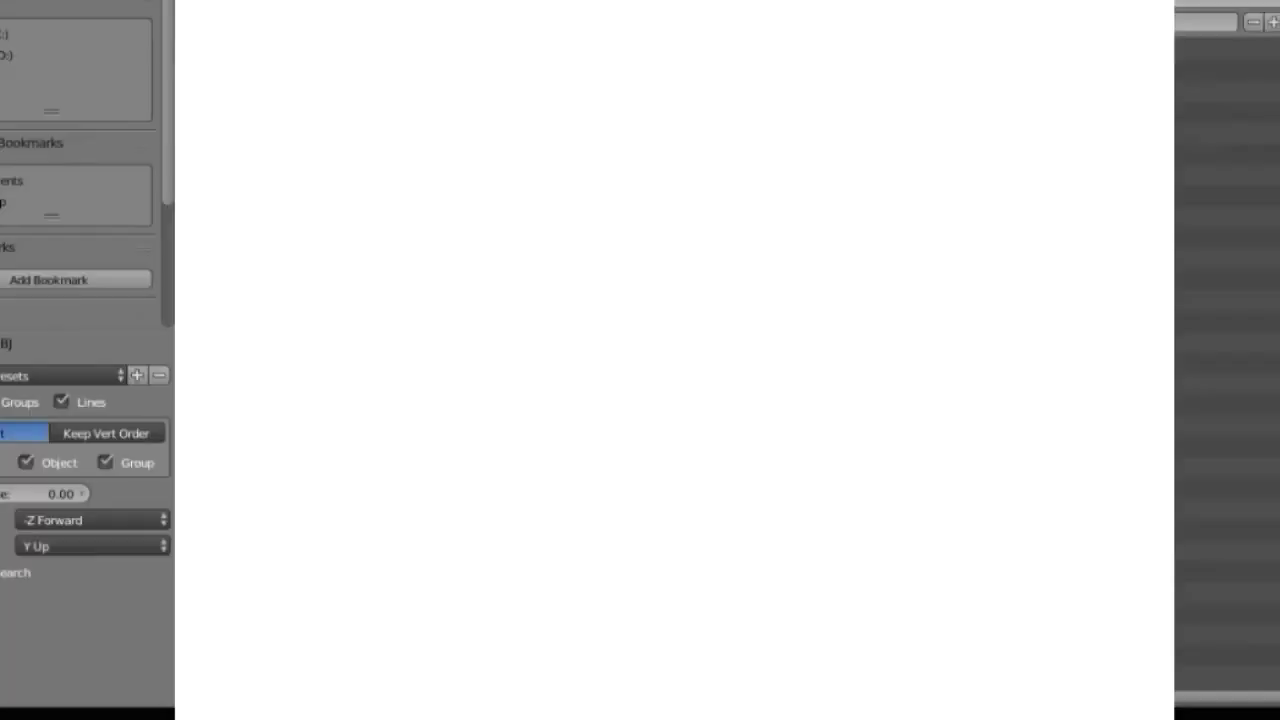
{"action": "key", "text": "Return"}
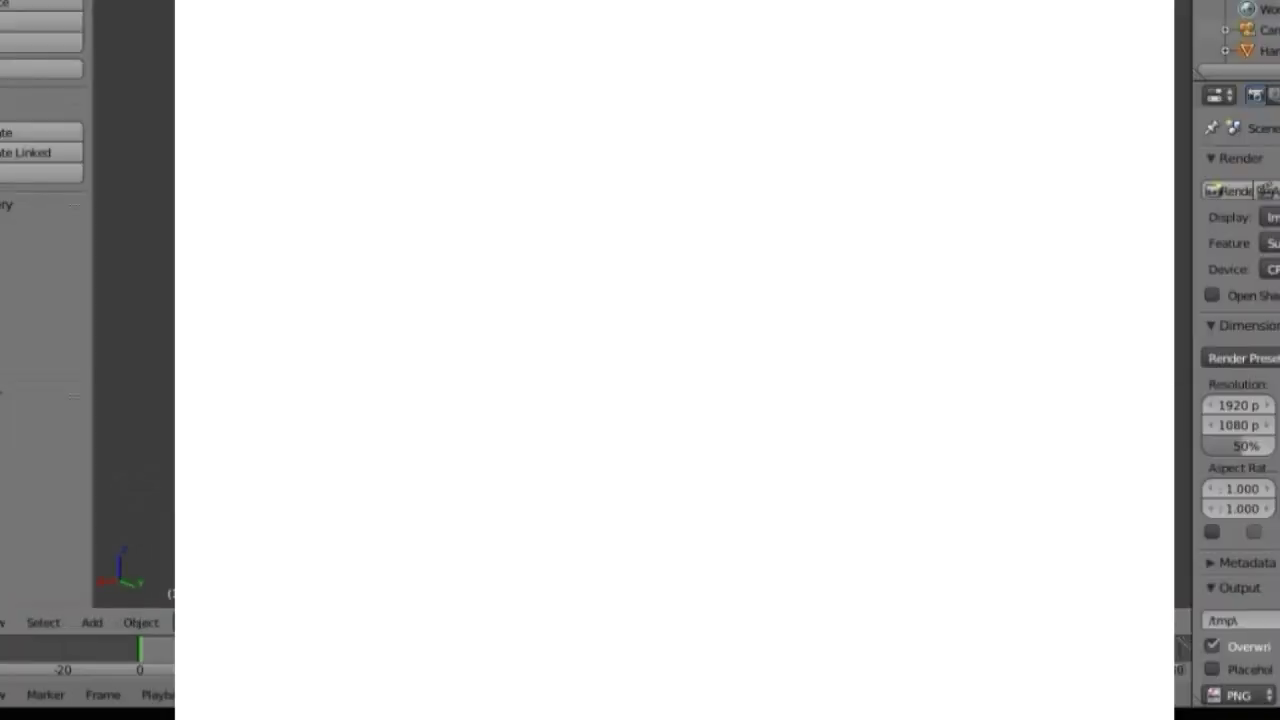
Step: Set each body part's origin to its geometry and change the viewport shading to show the avatar's textures
{"action": "key", "text": "ctrl+alt+shift+c"}
{"action": "left_click", "coordinate": [316, 622]}
{"action": "left_click", "coordinate": [354, 505]}
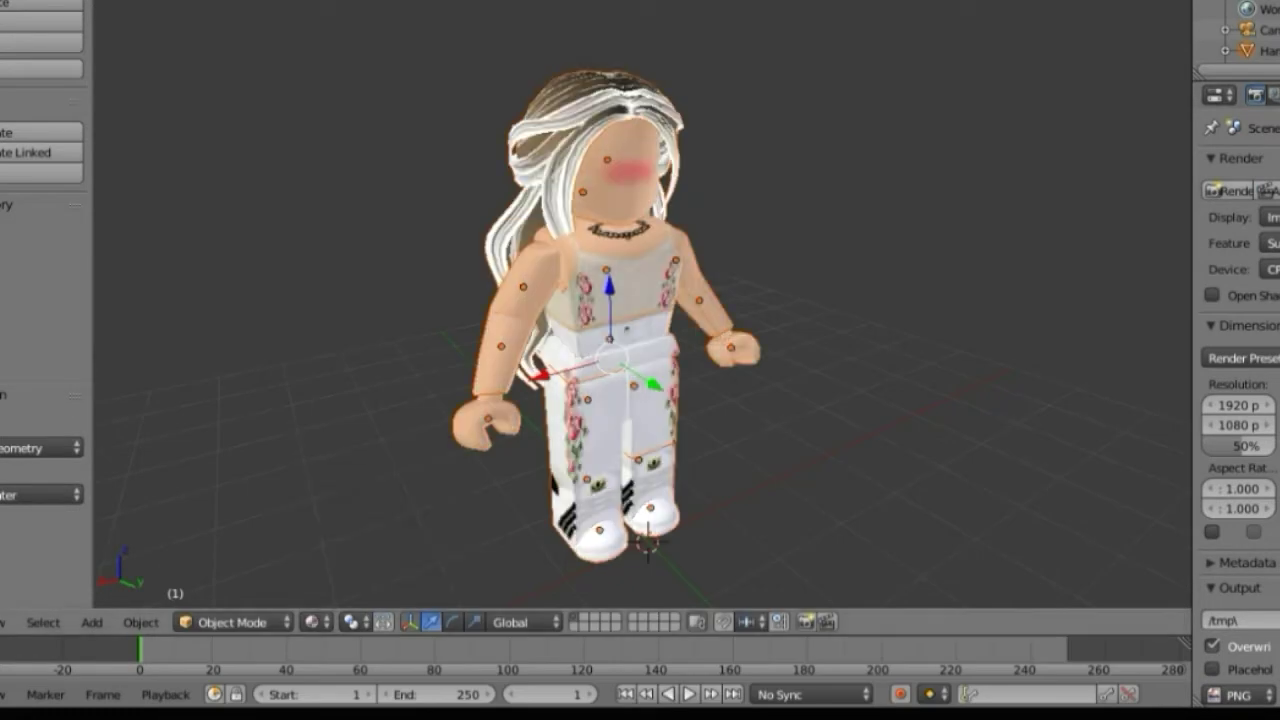
{"action": "key", "text": "n"}
{"action": "left_click", "coordinate": [1034, 523]}
{"action": "left_click", "coordinate": [1034, 478]}
{"action": "key", "text": "n"}
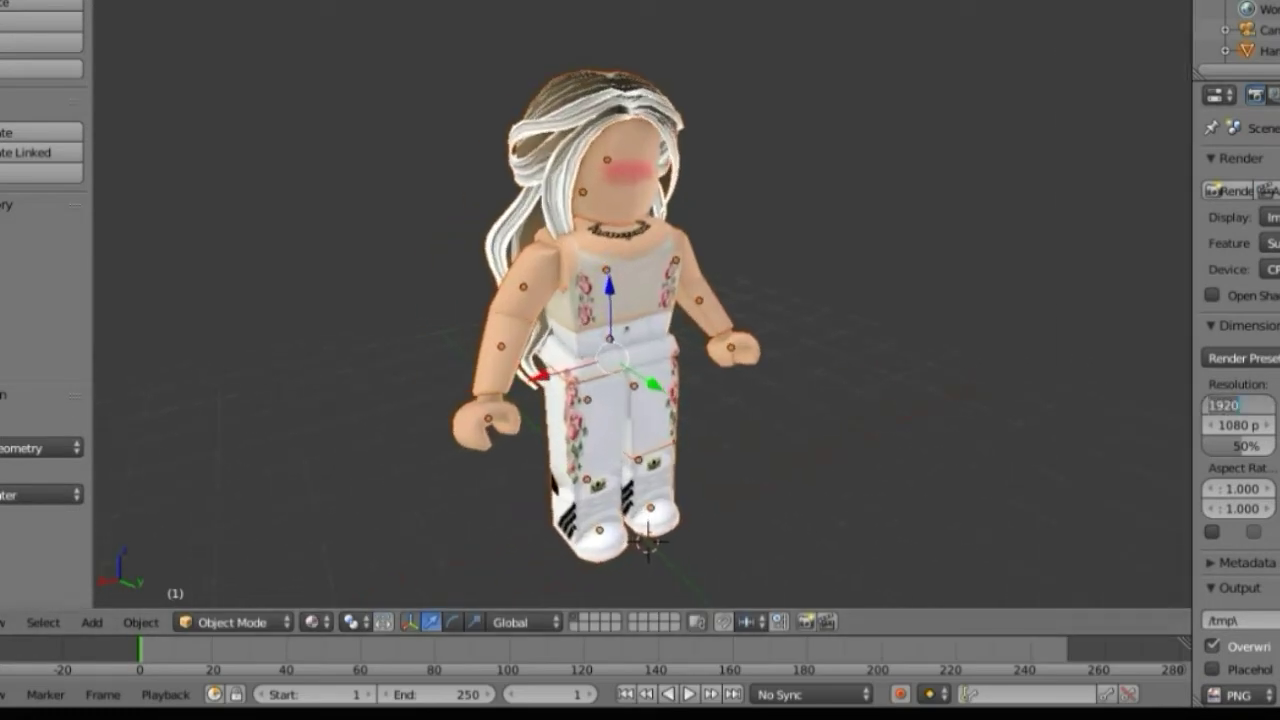
Step: Enable a transparent film in the render settings and ambient occlusion in the world settings
{"action": "scroll", "coordinate": [1240, 400], "scroll_direction": "down", "scroll_amount": 8}
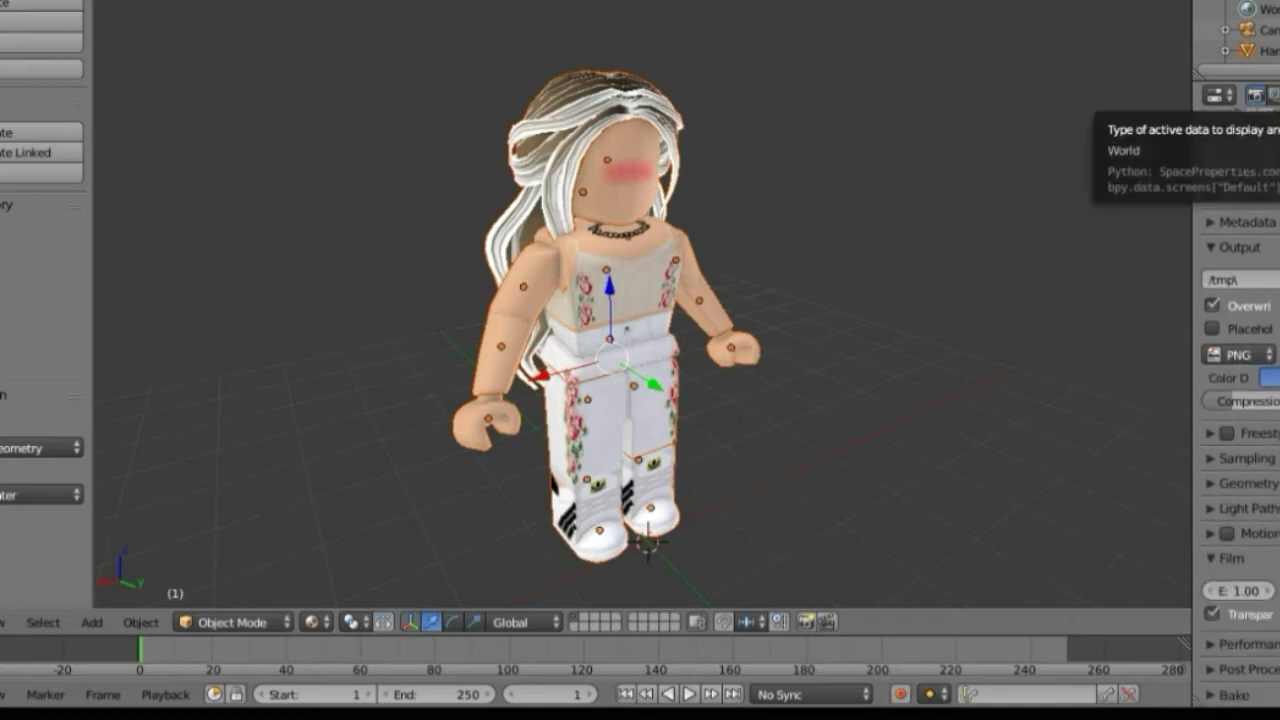
{"action": "left_click", "coordinate": [1279, 95]}
{"action": "left_click", "coordinate": [1228, 335]}
Step: Rotate the avatar's left forearm and hand inward and move them back to meet the upper arm at the elbow
{"action": "key", "text": "shift+f"}
{"action": "key", "text": "w"}
{"action": "key", "text": "d"}
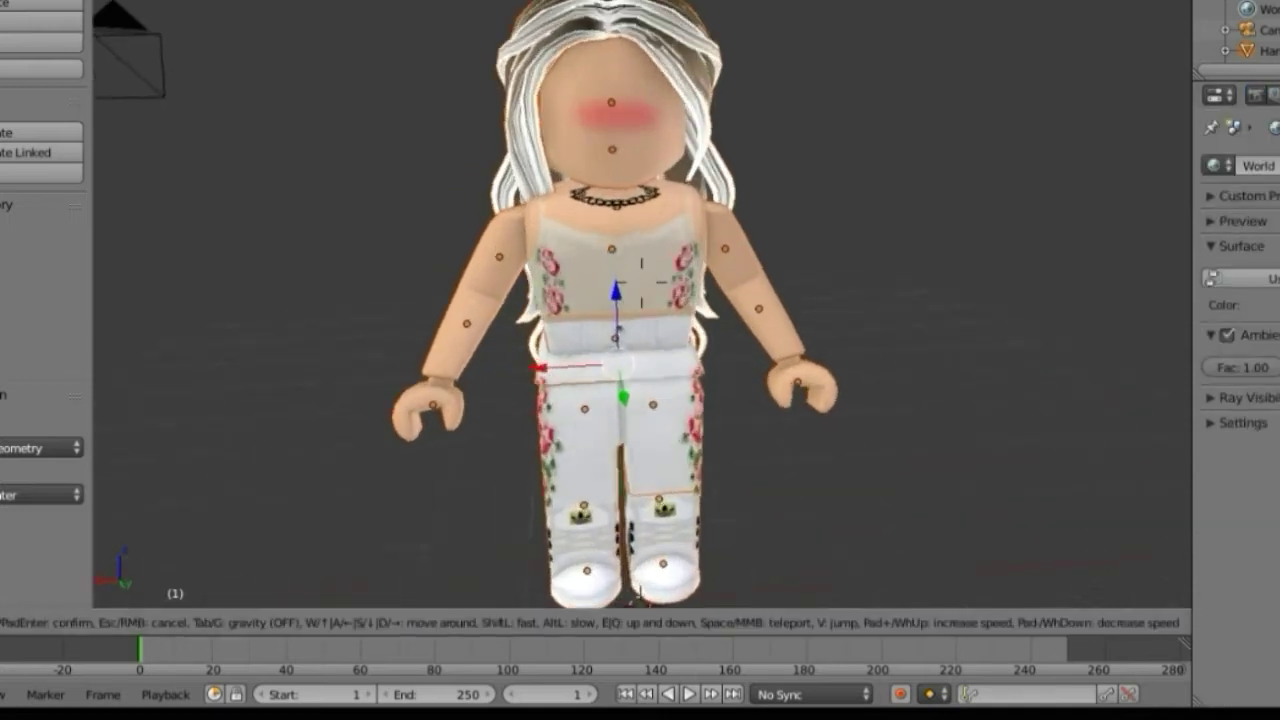
{"action": "key", "text": "Return"}
{"action": "right_click", "coordinate": [632, 162]}
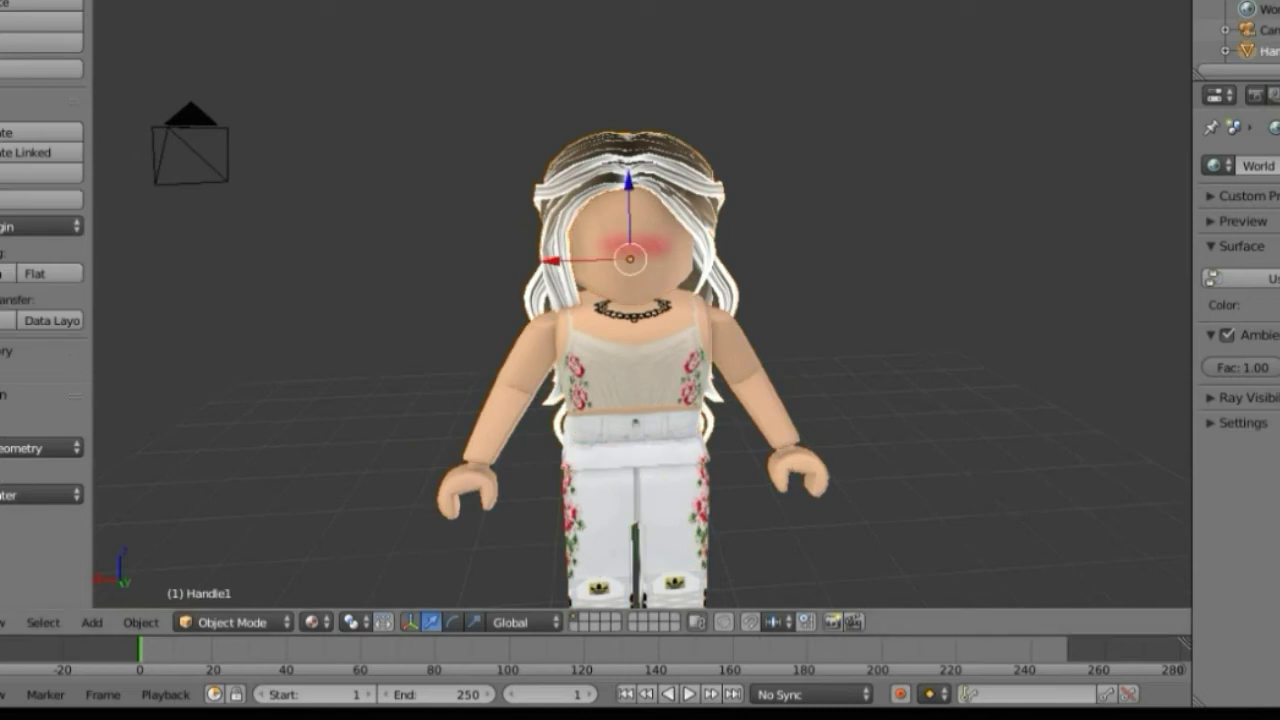
{"action": "right_click", "coordinate": [764, 404]}
{"action": "left_click", "coordinate": [452, 622]}
{"action": "left_click_drag", "start_coordinate": [842, 374], "coordinate": [880, 438], "text": "ctrl"}
{"action": "left_click", "coordinate": [431, 622]}
{"action": "left_click_drag", "start_coordinate": [700, 437], "coordinate": [649, 439]}
{"action": "key", "text": "Return"}
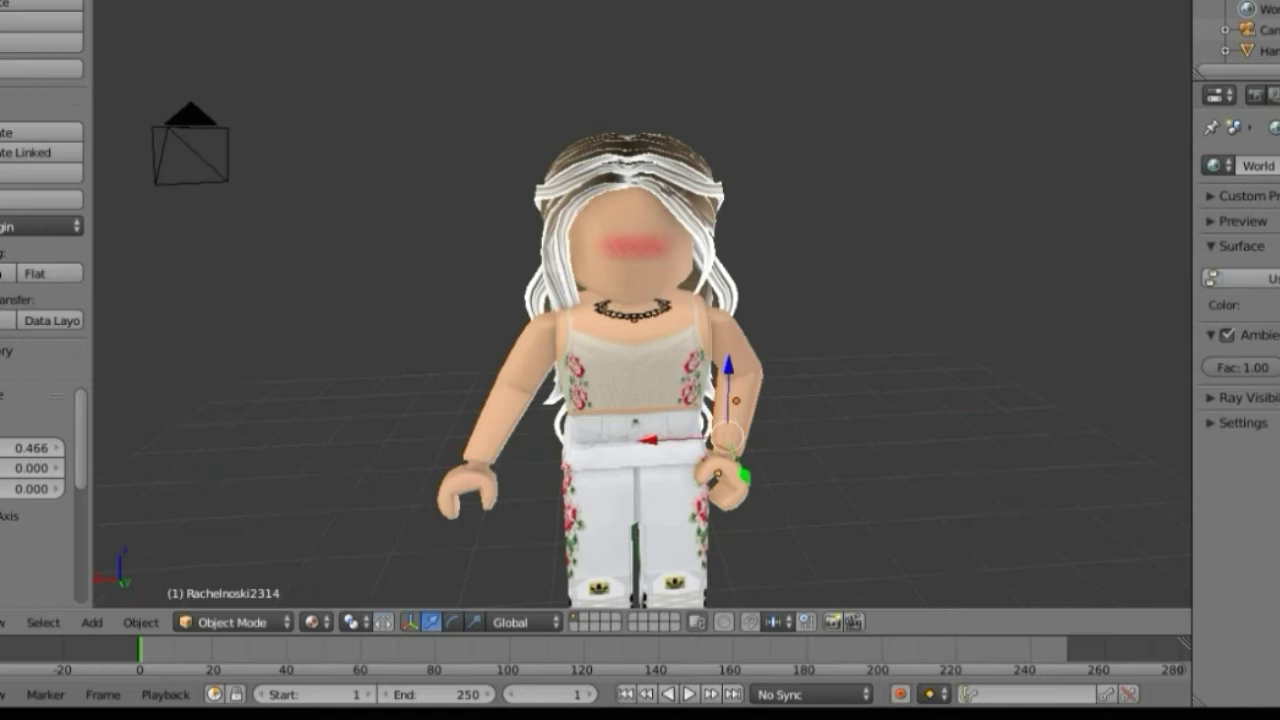
Step: Rotate the avatar's whole right arm inward and reposition it against the shoulder
{"action": "right_click", "coordinate": [468, 490], "text": "shift"}
{"action": "left_click", "coordinate": [452, 622]}
{"action": "left_click_drag", "start_coordinate": [533, 352], "coordinate": [505, 345]}
{"action": "left_click", "coordinate": [431, 622]}
{"action": "left_click_drag", "start_coordinate": [424, 421], "coordinate": [462, 420]}
{"action": "left_click_drag", "start_coordinate": [534, 347], "coordinate": [535, 364]}
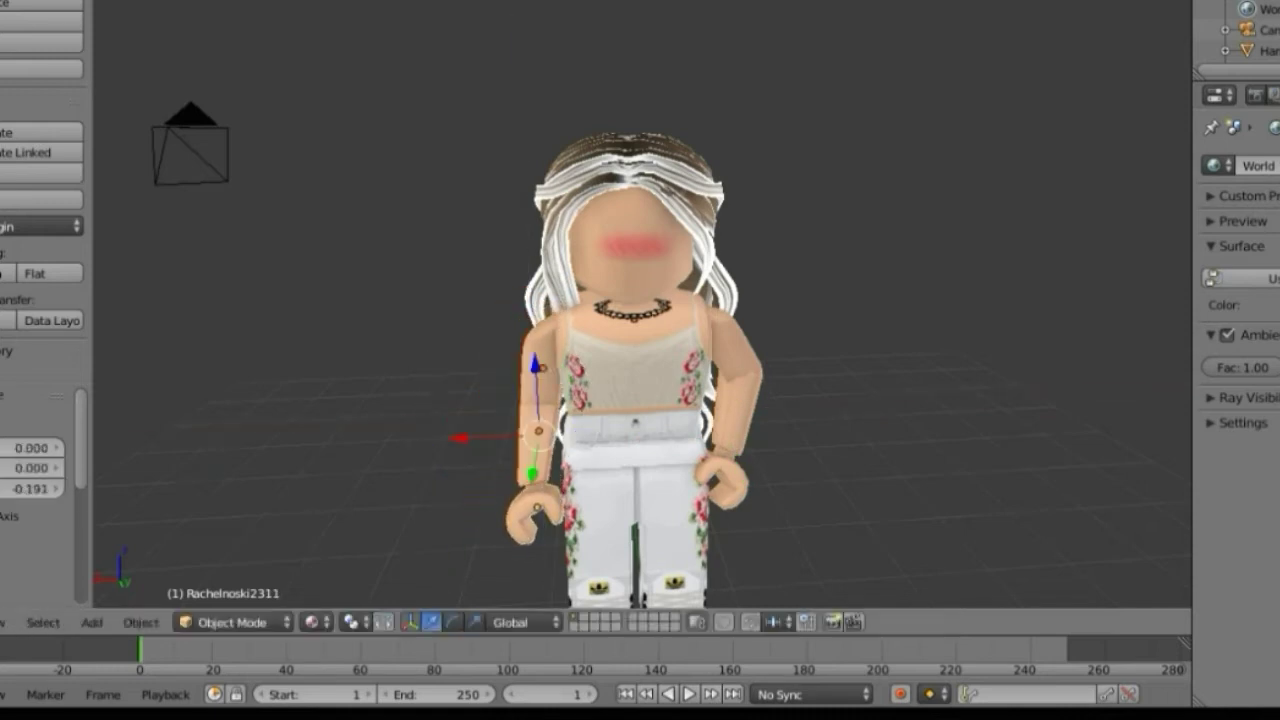
Step: Rotate the avatar's left leg at the hip and move it back into line with the torso
{"action": "key", "text": "shift+f"}
{"action": "key", "text": "s"}
{"action": "key", "text": "w"}
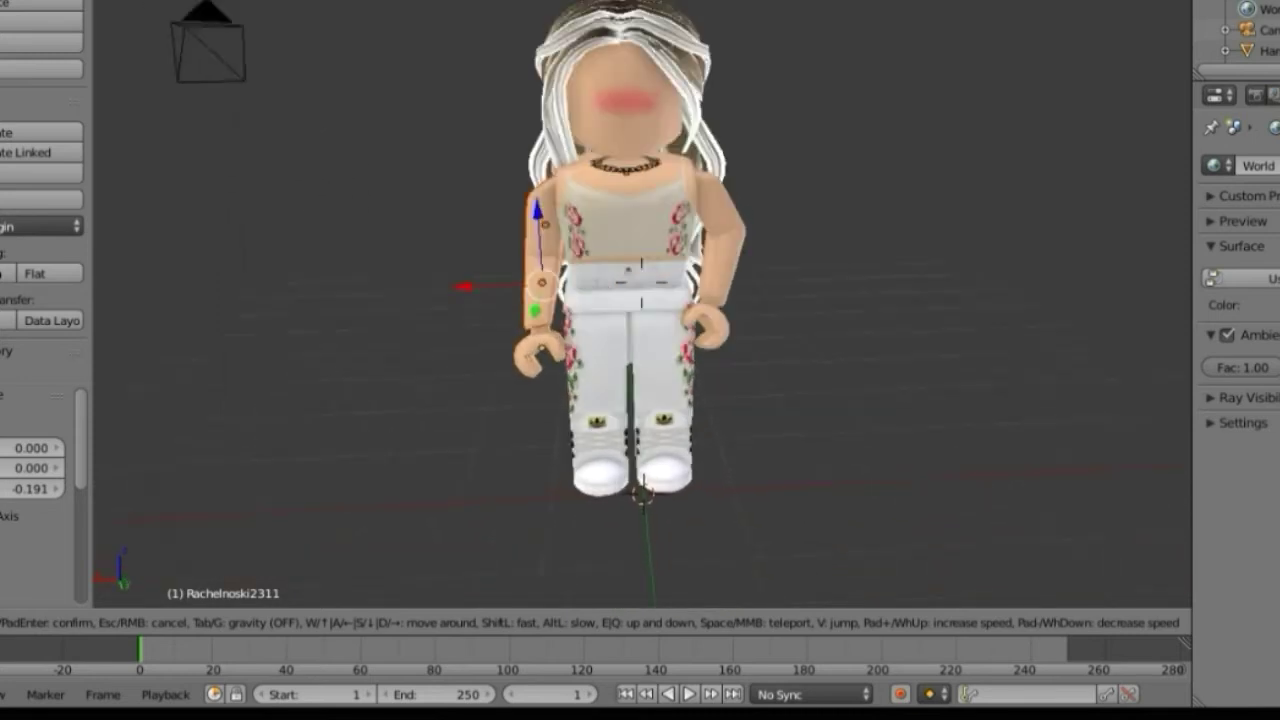
{"action": "left_click", "coordinate": [642, 283]}
{"action": "right_click", "coordinate": [642, 283]}
{"action": "right_click", "coordinate": [642, 383], "text": "shift"}
{"action": "key", "text": "shift+f"}
{"action": "key", "text": "w"}
{"action": "key", "text": "d"}
{"action": "key", "text": "s"}
{"action": "left_click", "coordinate": [642, 283]}
{"action": "left_click", "coordinate": [452, 622]}
{"action": "left_click_drag", "start_coordinate": [530, 325], "coordinate": [540, 304]}
{"action": "left_click", "coordinate": [432, 622]}
{"action": "left_click_drag", "start_coordinate": [508, 393], "coordinate": [446, 415]}
Step: Move the avatar's left lower leg and foot back to meet the thigh at the knee
{"action": "right_click", "coordinate": [500, 465]}
{"action": "right_click", "coordinate": [400, 555], "text": "shift"}
{"action": "left_click", "coordinate": [452, 622]}
{"action": "left_click", "coordinate": [432, 622]}
{"action": "left_click_drag", "start_coordinate": [402, 496], "coordinate": [483, 475]}
Step: Add the left thigh to the selection and adjust the rotation of the whole bent leg
{"action": "right_click", "coordinate": [545, 330], "text": "shift"}
{"action": "key", "text": "shift+f"}
{"action": "key", "text": "Return"}
{"action": "left_click", "coordinate": [452, 622]}
{"action": "left_click_drag", "start_coordinate": [672, 388], "coordinate": [672, 354]}
{"action": "key", "text": "shift+f"}
{"action": "key", "text": "s"}
{"action": "key", "text": "Return"}
{"action": "left_click", "coordinate": [432, 622]}
{"action": "key", "text": "shift+f"}
{"action": "key", "text": "s"}
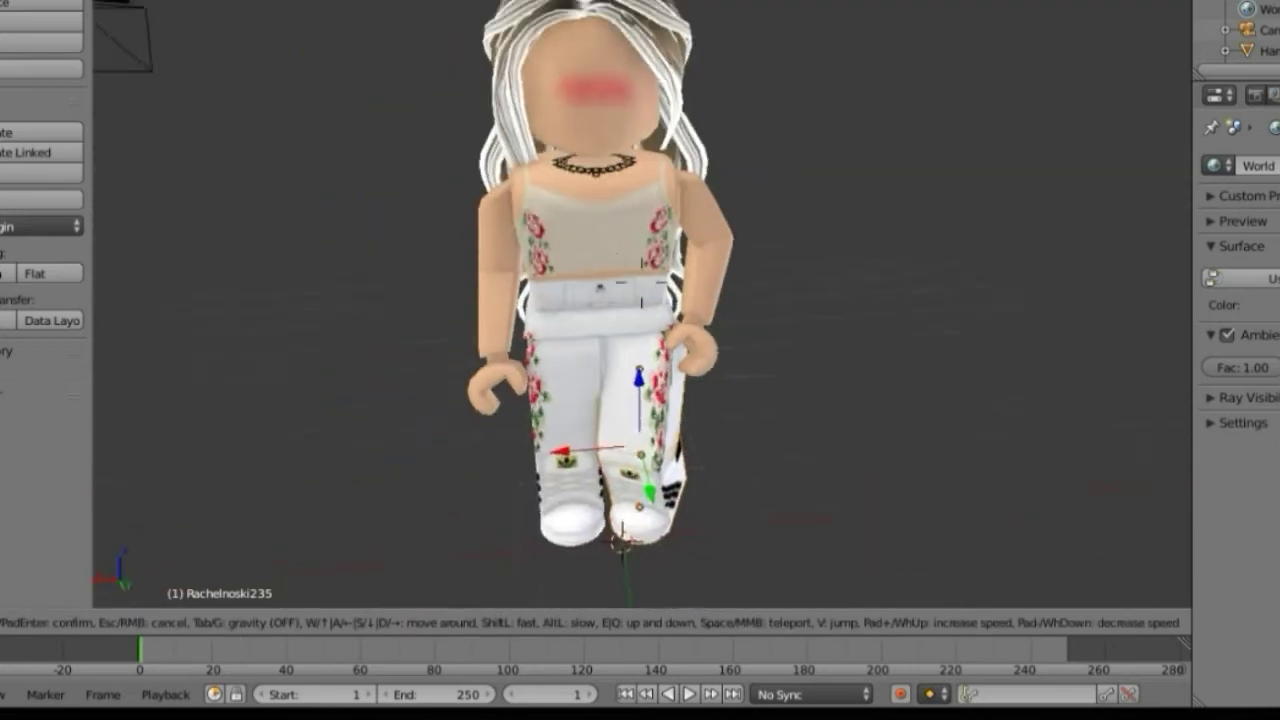
{"action": "key", "text": "Return"}
Step: Switch to the camera view and move the camera so the avatar is centred in the frame
{"action": "key", "text": "KP_0"}
{"action": "key", "text": "shift+f"}
{"action": "key", "text": "w"}
{"action": "key", "text": "s"}
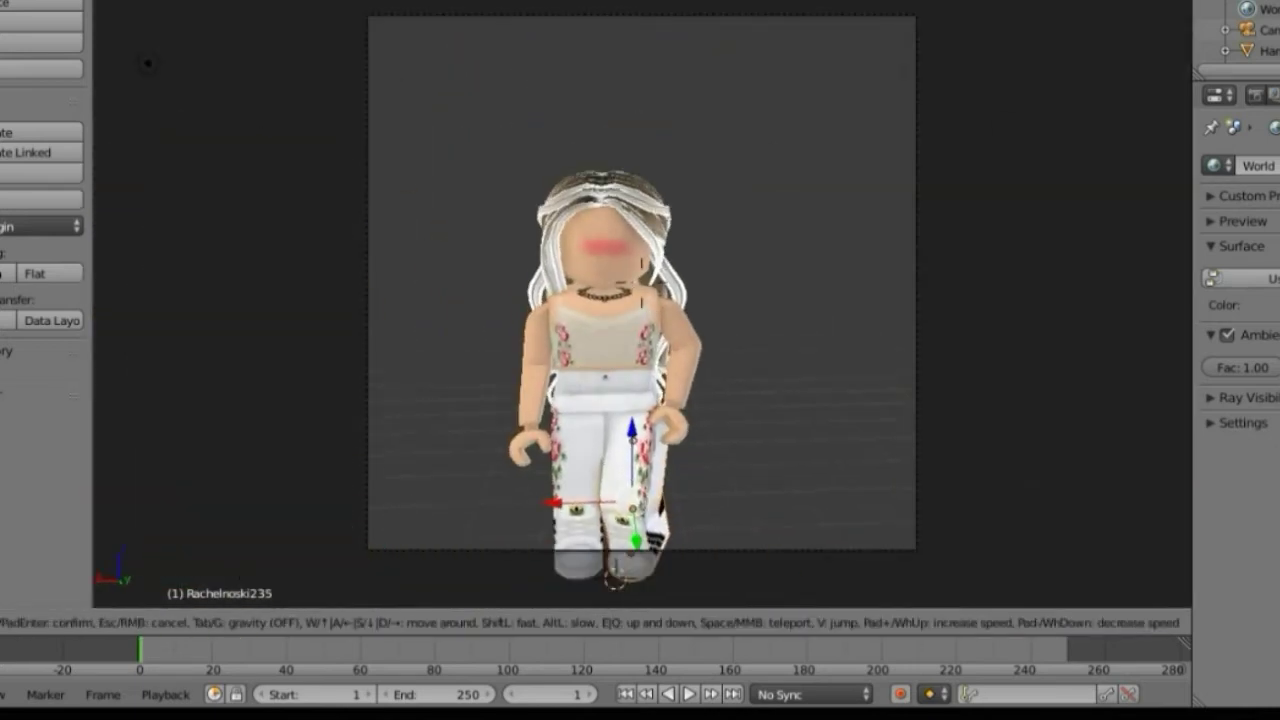
{"action": "key", "text": "w"}
{"action": "key", "text": "s"}
{"action": "key", "text": "Return"}
Step: Tilt the avatar's head and hair sideways about the Y axis and shift them along X over the neck
{"action": "right_click", "coordinate": [638, 225]}
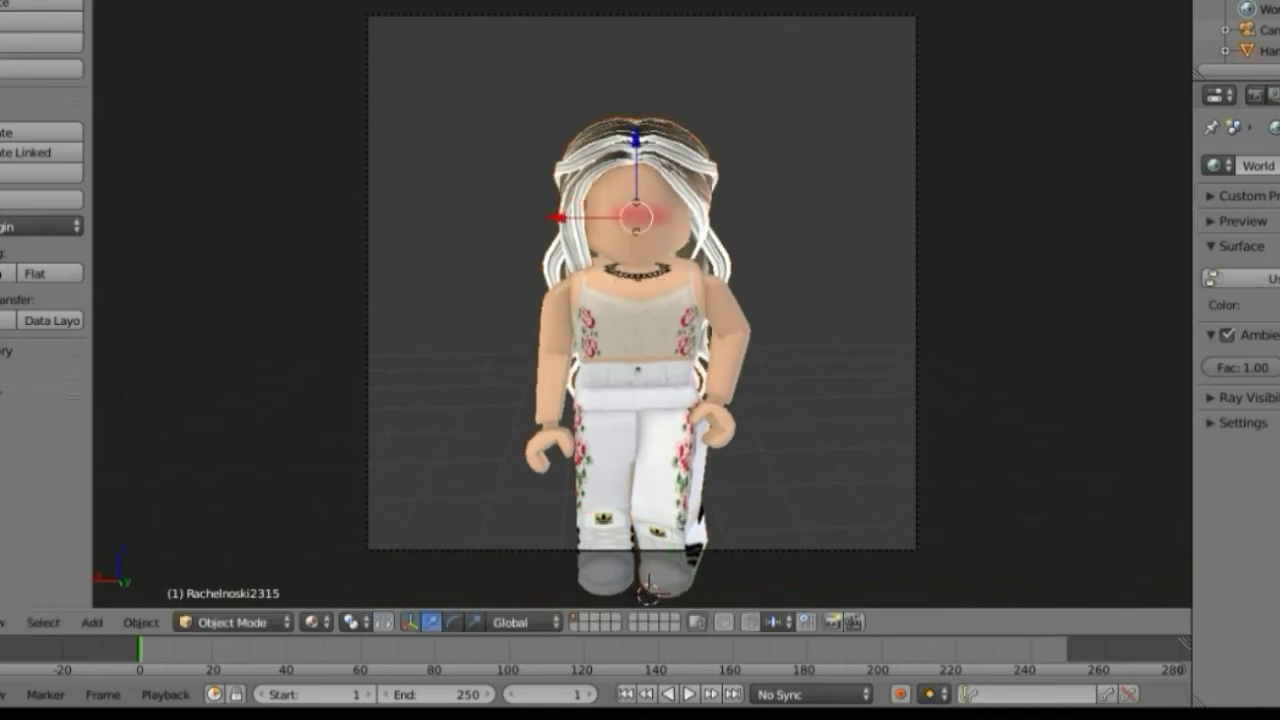
{"action": "key", "text": "r"}
{"action": "key", "text": "y"}
{"action": "left_click", "coordinate": [716, 182]}
{"action": "key", "text": "g"}
{"action": "key", "text": "x"}
{"action": "left_click", "coordinate": [722, 184]}
Step: Rotate the avatar's head and hair by a further 7.33° and return to the camera view
{"action": "key", "text": "KP_0"}
{"action": "key", "text": "shift+f"}
{"action": "key", "text": "w"}
{"action": "key", "text": "Return"}
{"action": "left_click", "coordinate": [453, 622]}
{"action": "left_click_drag", "start_coordinate": [475, 222], "coordinate": [460, 212]}
{"action": "key", "text": "KP_0"}
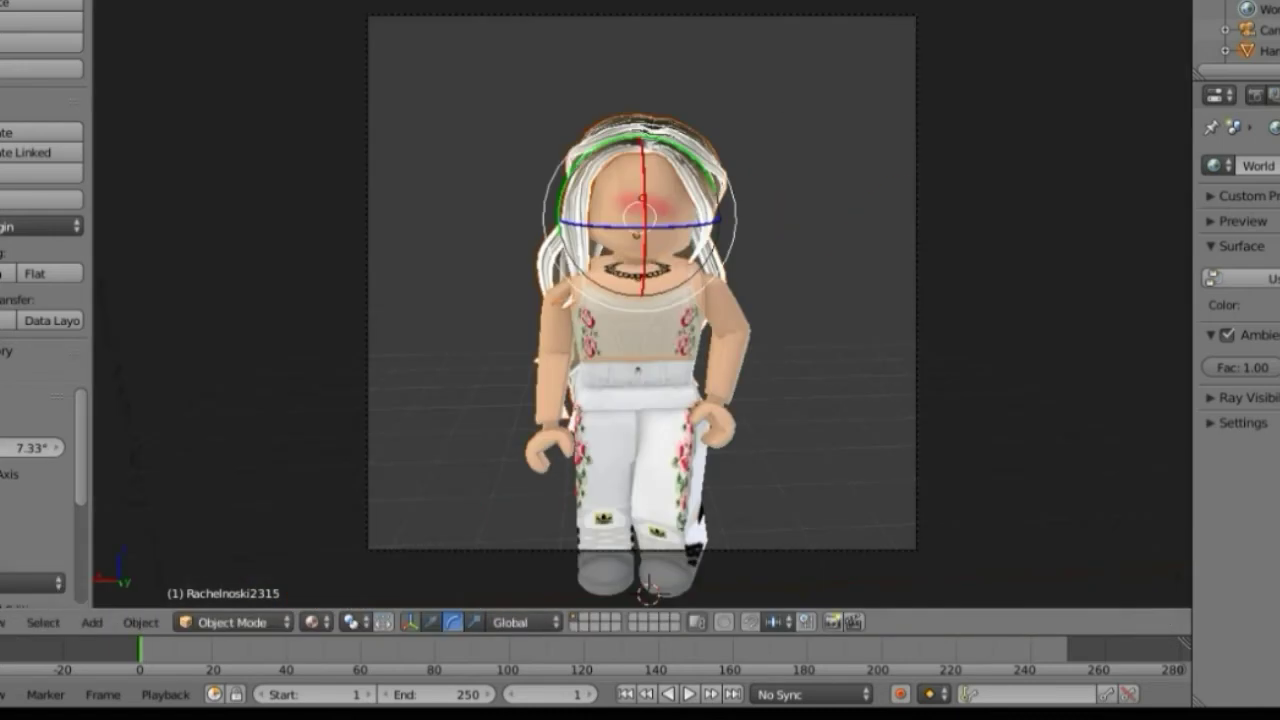
Step: Move the camera slightly closer to the avatar to tighten the framing
{"action": "key", "text": "shift+f"}
{"action": "key", "text": "w"}
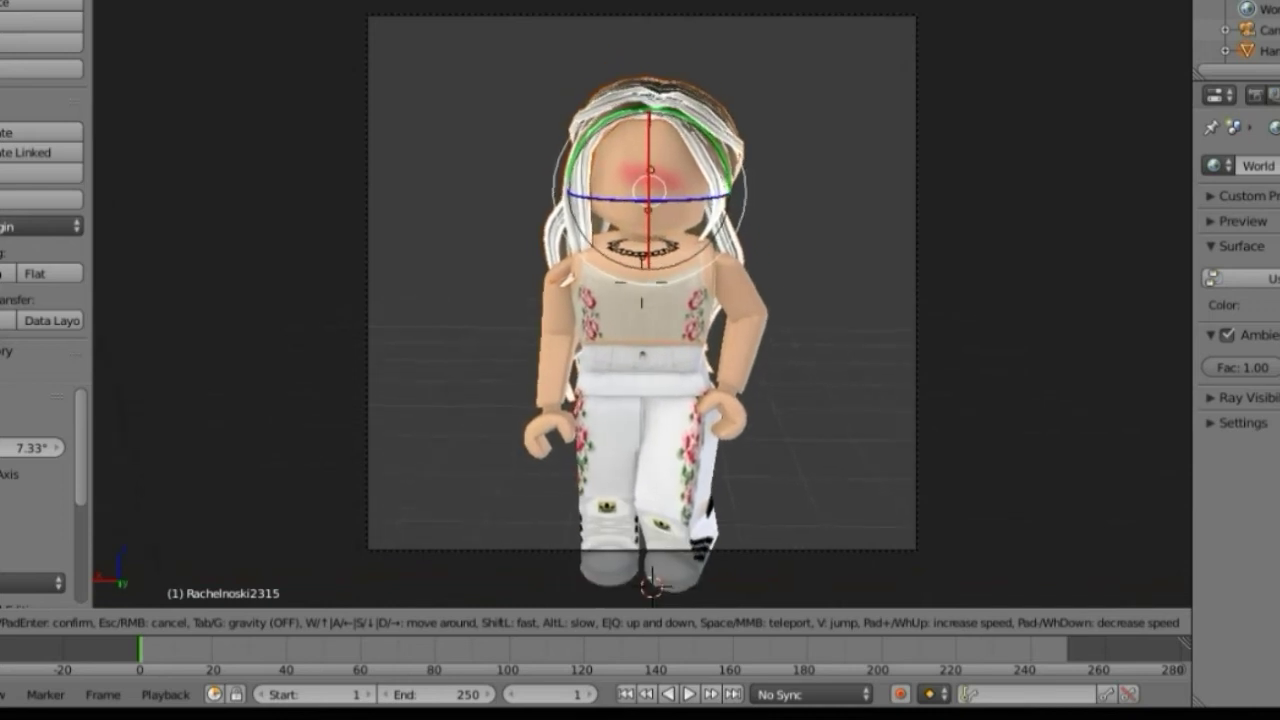
{"action": "key", "text": "Return"}
Step: Find the lamp in the scene outline, select it and change its type to Sun
{"action": "left_click_drag", "start_coordinate": [1192, 300], "coordinate": [970, 300]}
{"action": "type", "text": "lamp"}
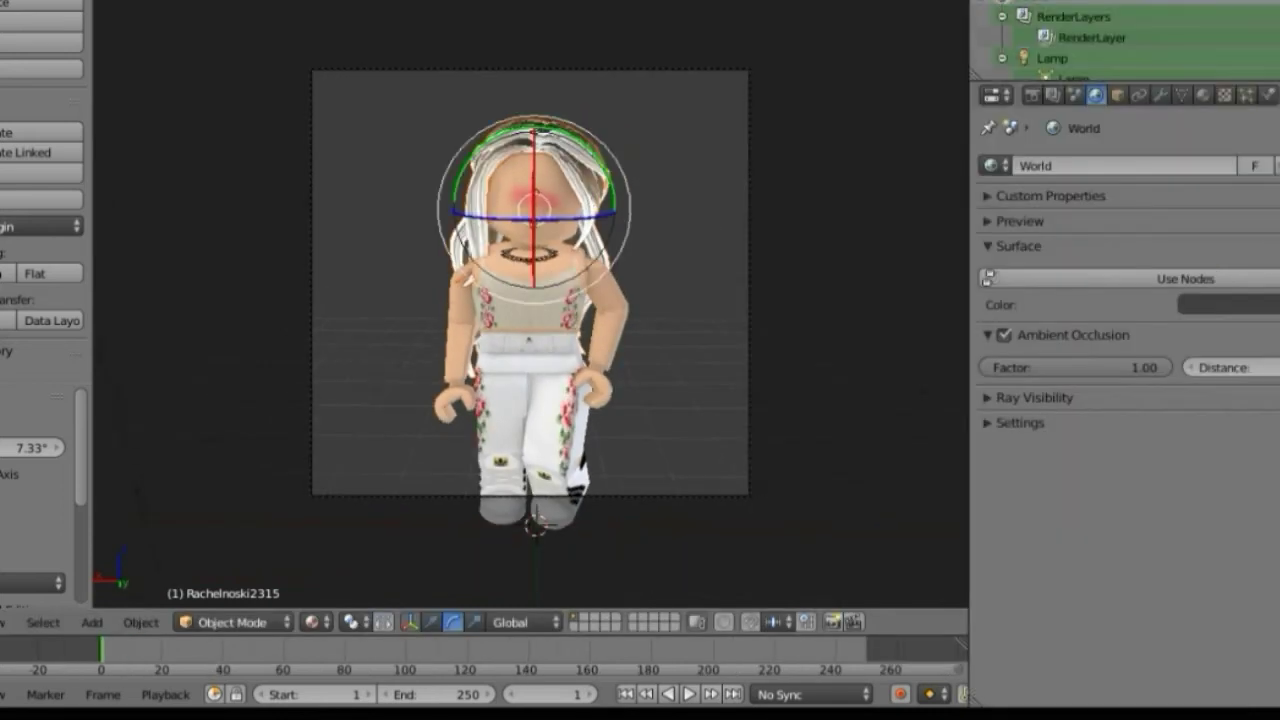
{"action": "left_click", "coordinate": [1052, 18]}
{"action": "key", "text": "KP_0"}
{"action": "left_click", "coordinate": [1160, 95]}
{"action": "key", "text": "shift+f"}
{"action": "key", "text": "w"}
{"action": "key", "text": "Return"}
{"action": "left_click", "coordinate": [1096, 278]}
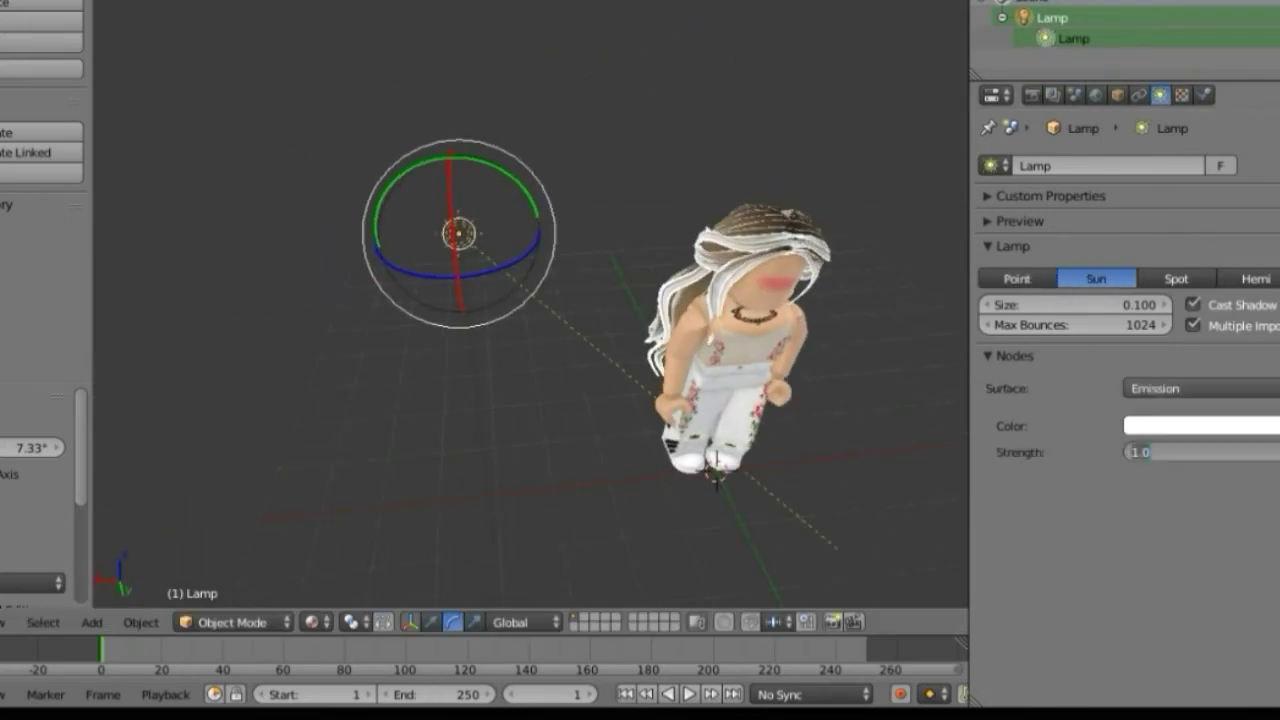
Step: Rotate the sun lamp 58.1° about Z and tilt it about X to light the avatar from the front
{"action": "key", "text": "r"}
{"action": "key", "text": "z"}
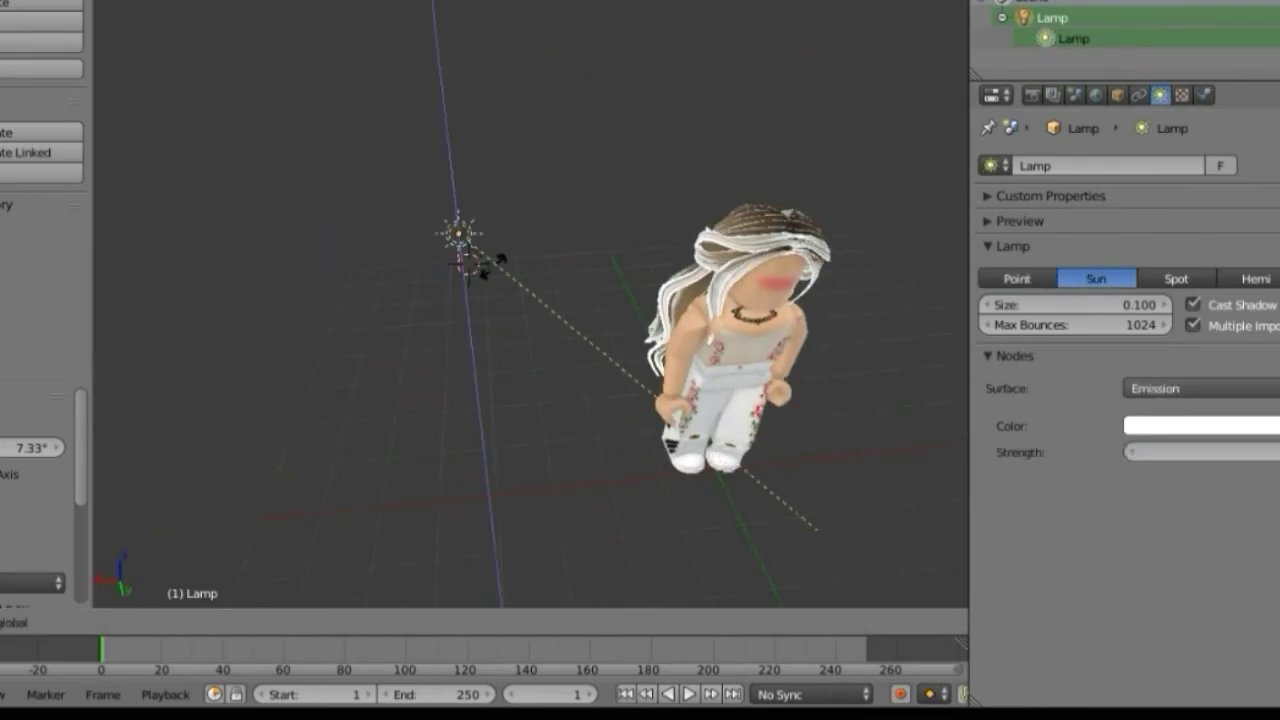
{"action": "left_click", "coordinate": [486, 222]}
{"action": "key", "text": "shift+f"}
{"action": "key", "text": "a"}
{"action": "left_click", "coordinate": [721, 100]}
{"action": "key", "text": "r"}
{"action": "key", "text": "x"}
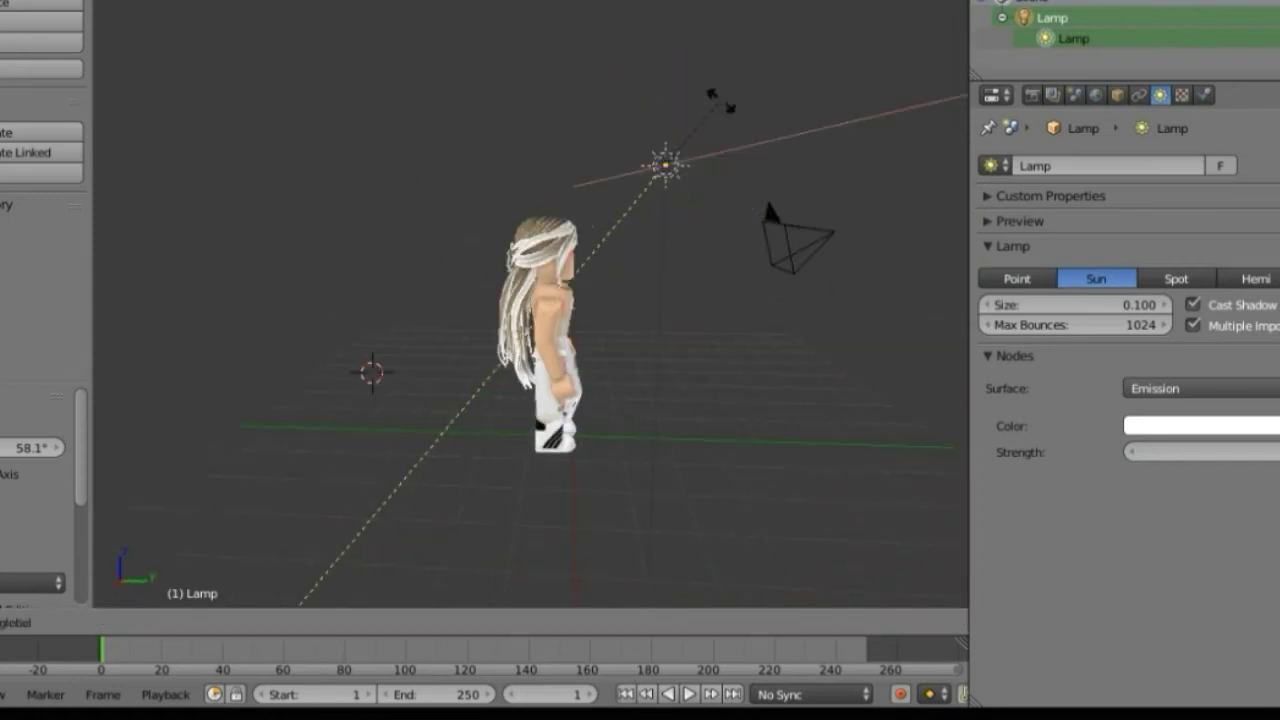
{"action": "key", "text": "Return"}
Step: From the camera view, add a mesh object and stretch it wide and tall as a backdrop behind the avatar
{"action": "key", "text": "shift+f"}
{"action": "key", "text": "Return"}
{"action": "key", "text": "KP_0"}
{"action": "left_click_drag", "start_coordinate": [970, 340], "coordinate": [1264, 340]}
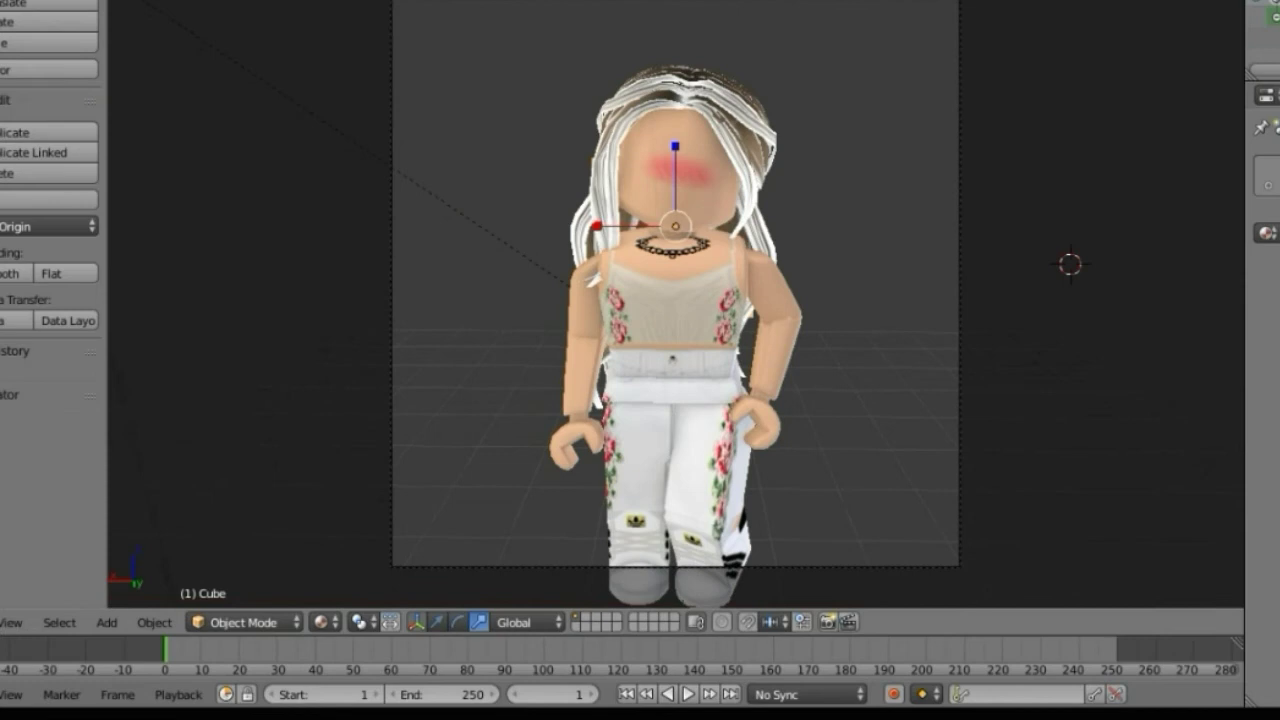
{"action": "left_click", "coordinate": [105, 622]}
{"action": "mouse_move", "coordinate": [134, 597]}
{"action": "left_click", "coordinate": [275, 420]}
{"action": "left_click_drag", "start_coordinate": [1010, 264], "coordinate": [188, 290]}
{"action": "left_click_drag", "start_coordinate": [1122, 284], "coordinate": [1110, 282]}
{"action": "left_click_drag", "start_coordinate": [1084, 187], "coordinate": [1090, 5]}
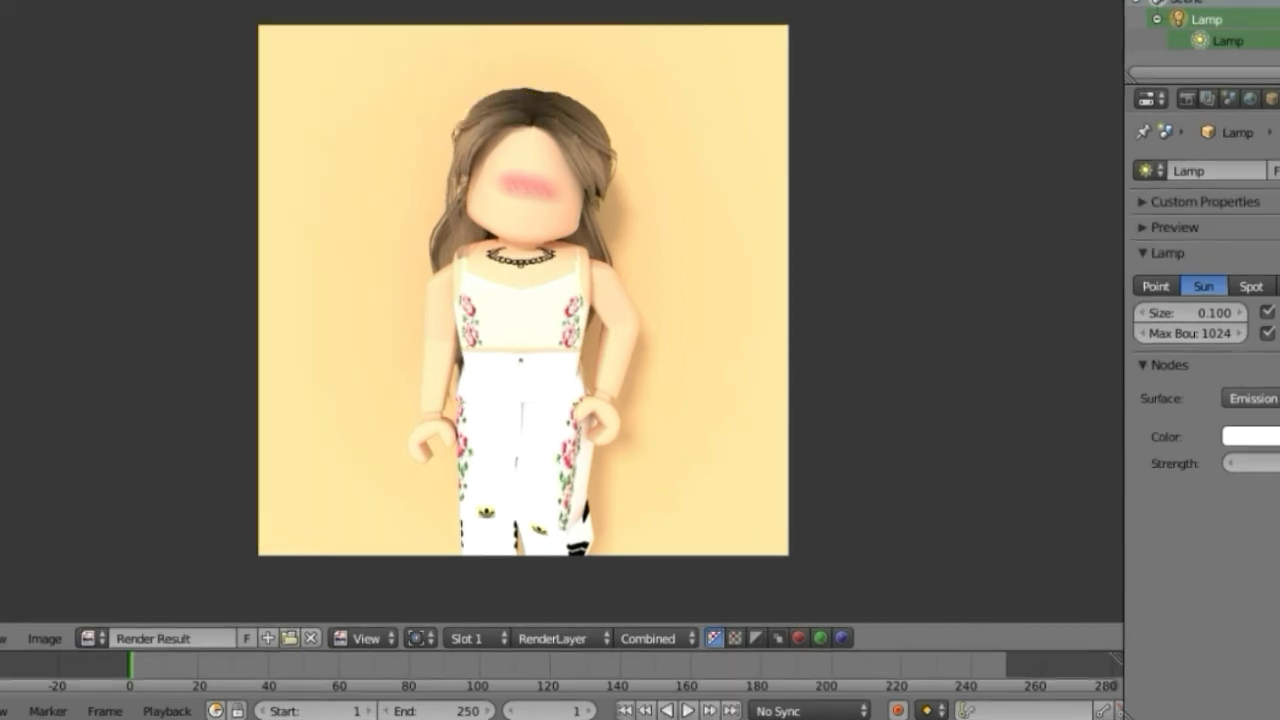
Step: Save the rendered image as a PNG in the GFX with Background folder inside Roblox stuff
{"action": "left_click", "coordinate": [6, 2]}
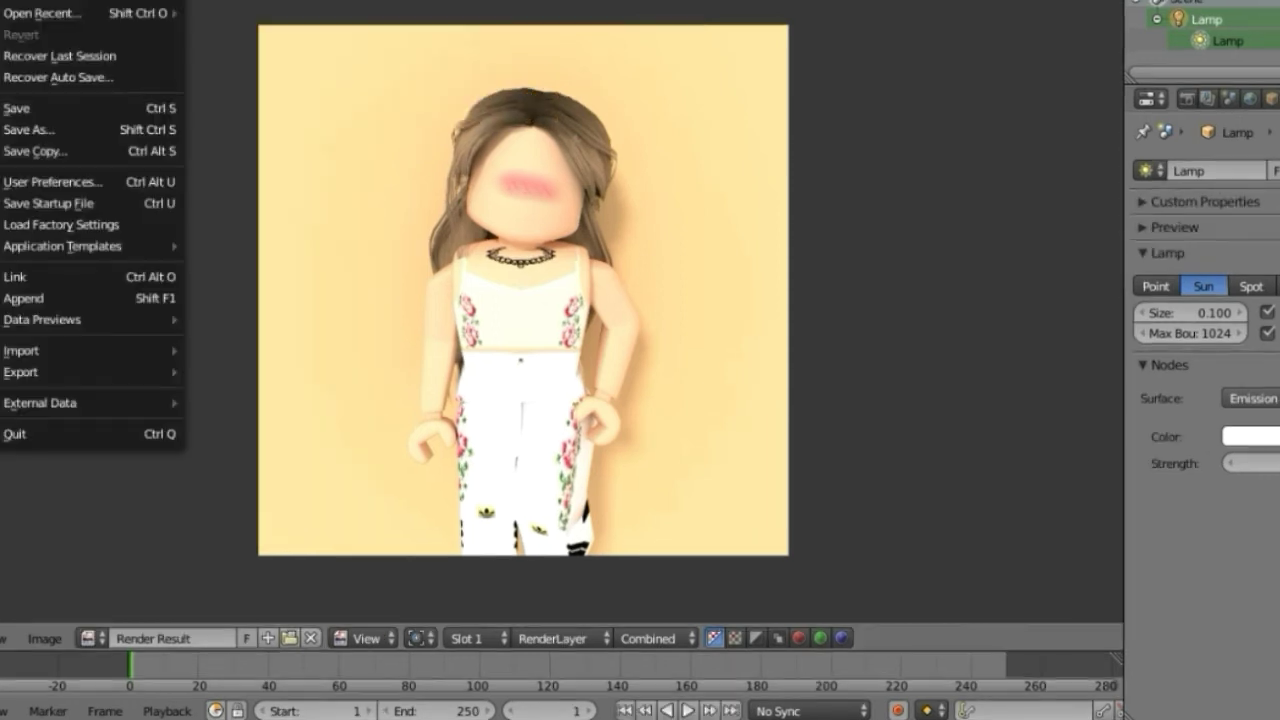
{"action": "left_click", "coordinate": [58, 623]}
{"action": "left_click", "coordinate": [108, 500]}
{"action": "left_click", "coordinate": [5, 208]}
{"action": "left_click", "coordinate": [245, 221]}
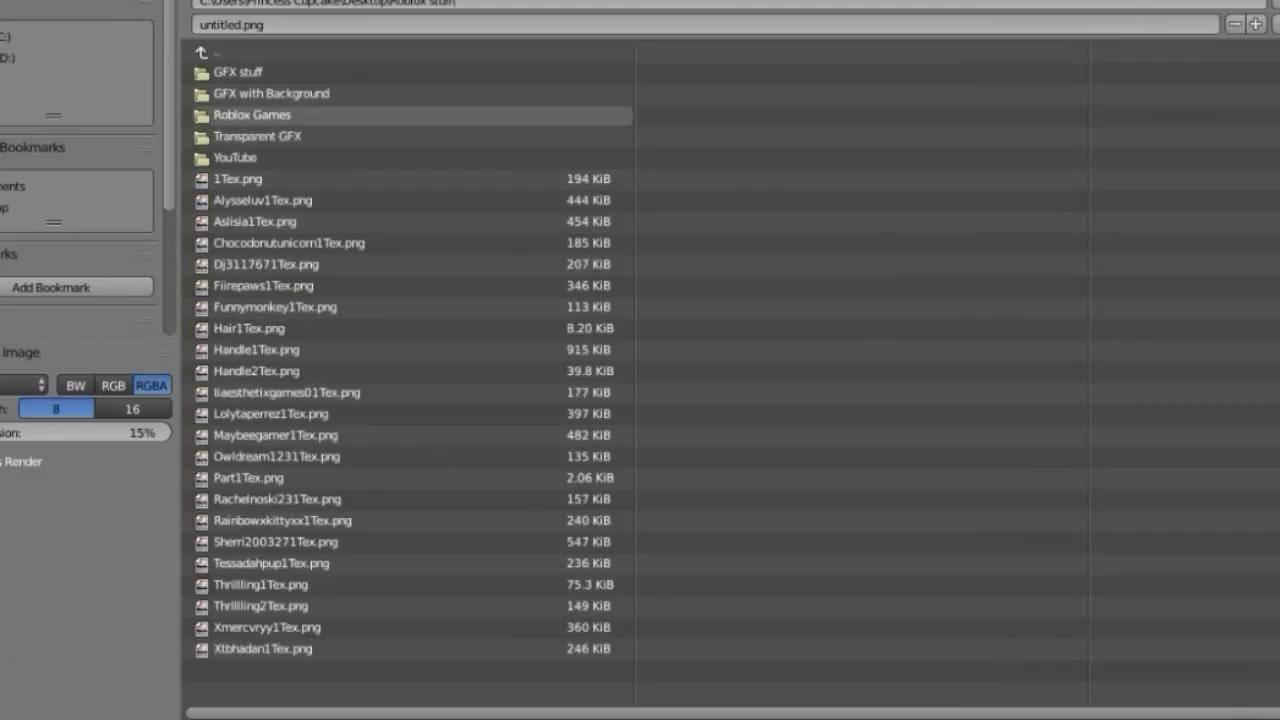
{"action": "left_click", "coordinate": [250, 93]}
{"action": "left_click", "coordinate": [245, 25]}
{"action": "key", "text": "Return"}
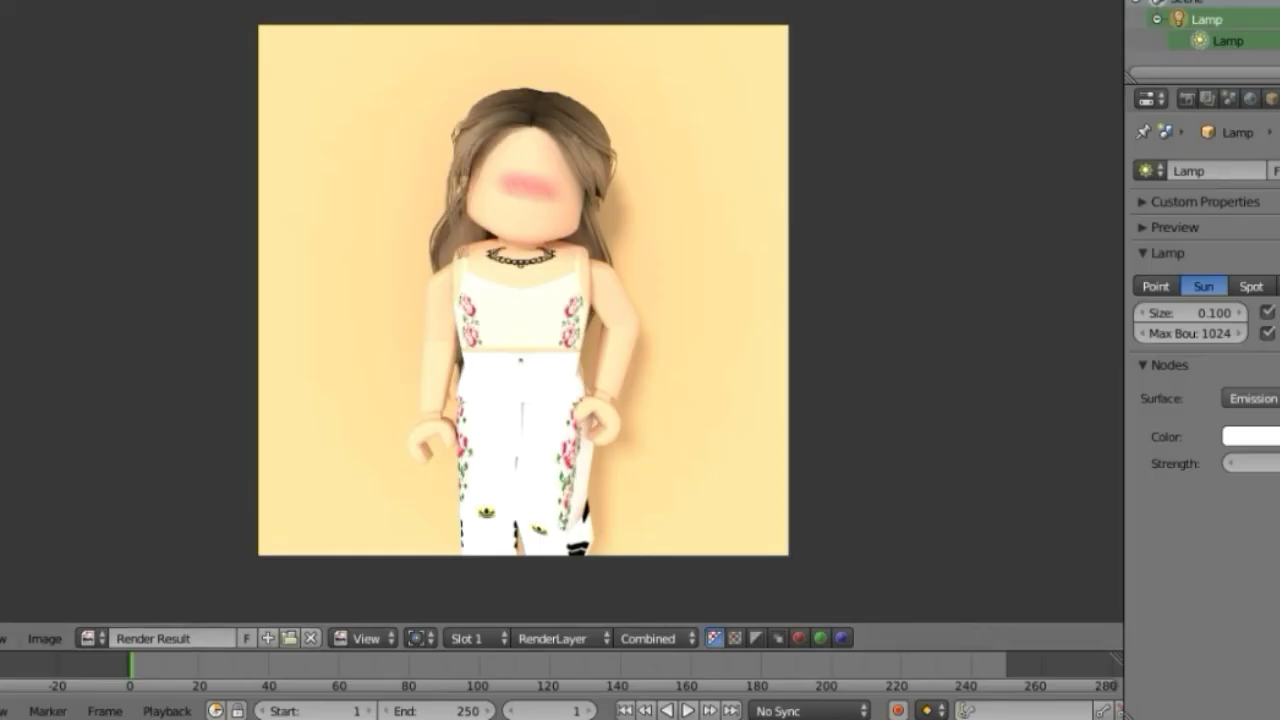